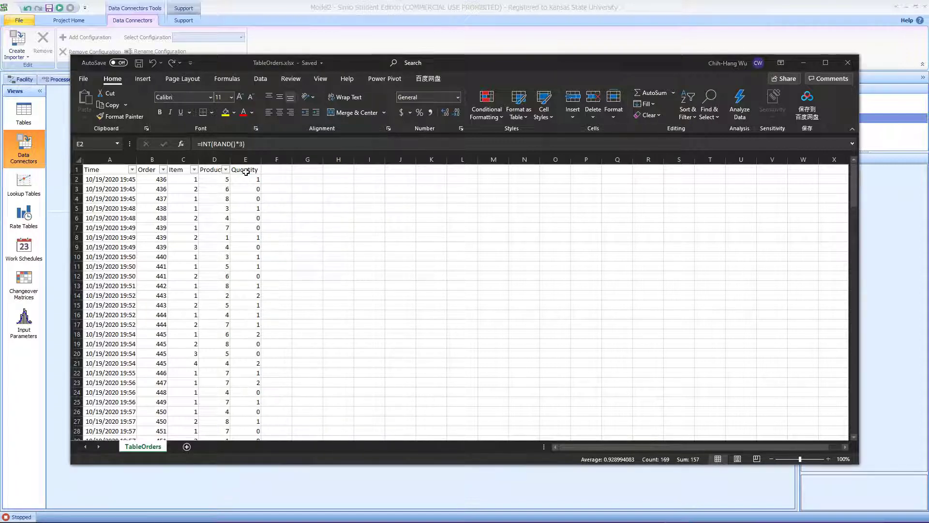
# Step: Correct the Quantity header in cell E1 by replacing the stray 'q' with 'a', then return to Simio
pyautogui.click(245, 167)
pyautogui.click(242, 170)
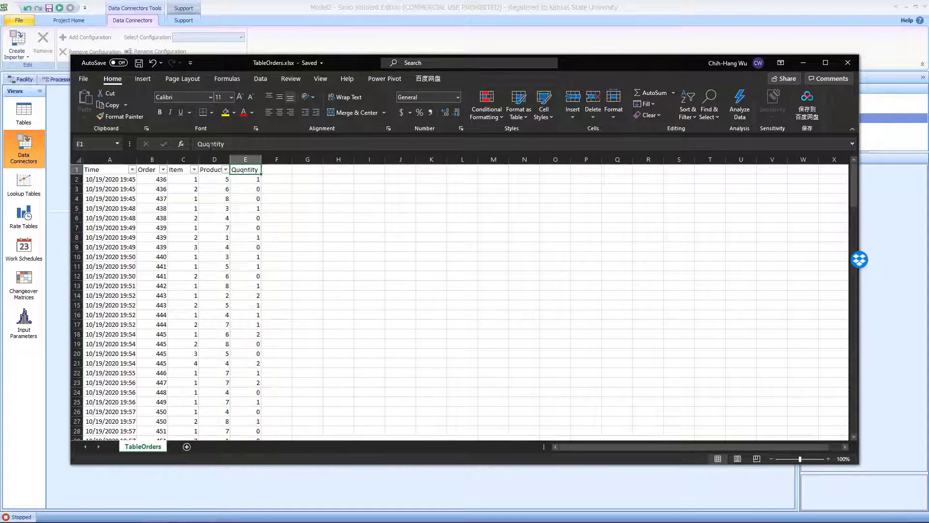
pyautogui.click(211, 144)
pyautogui.press('BackSpace')
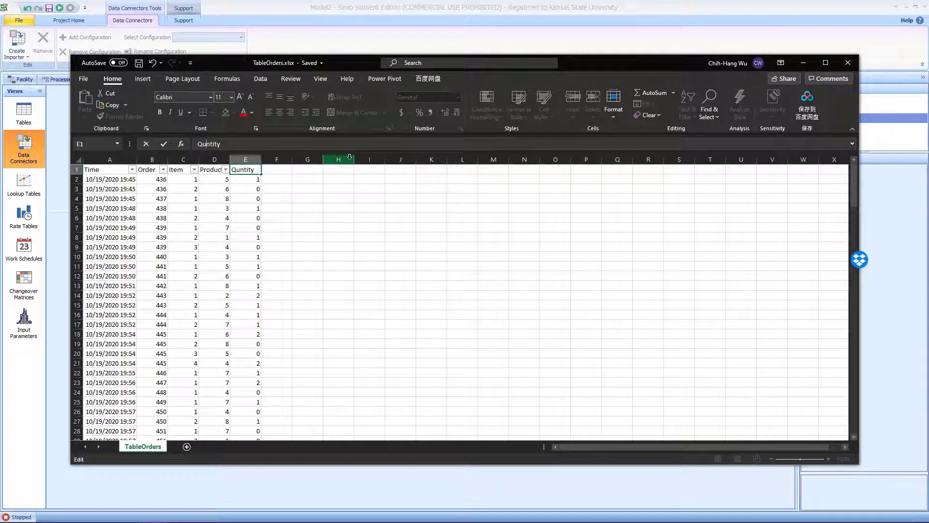
pyautogui.write('a')
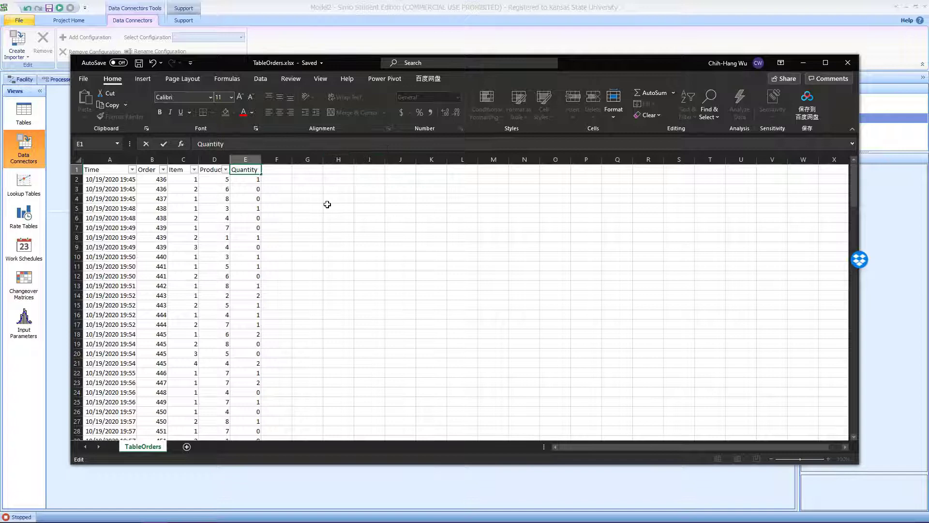
pyautogui.click(327, 205)
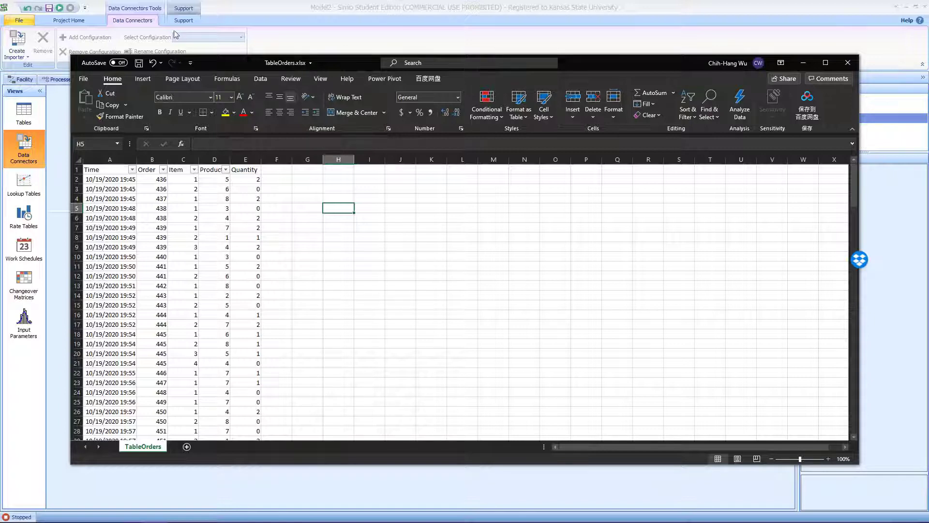
pyautogui.click(224, 8)
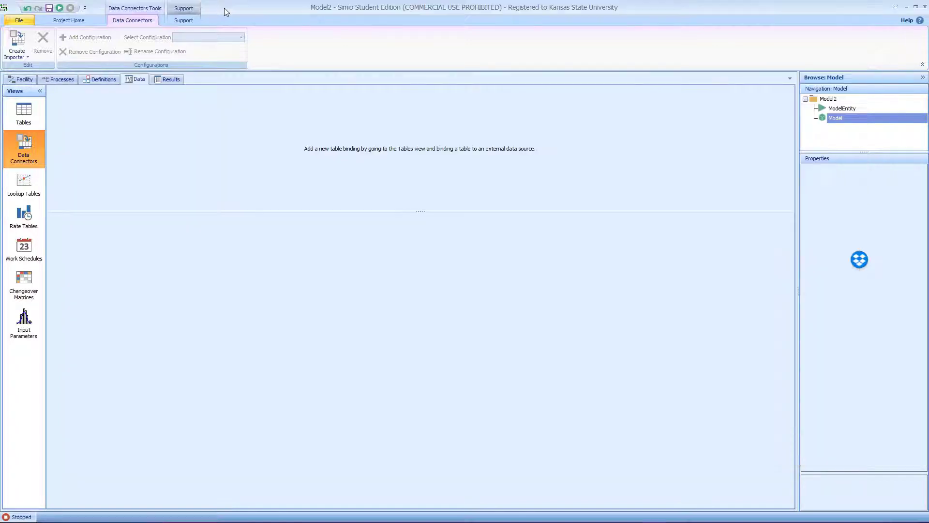
# Step: Add a new data table in Model2's Tables view and name it TableOrders1
pyautogui.click(31, 100)
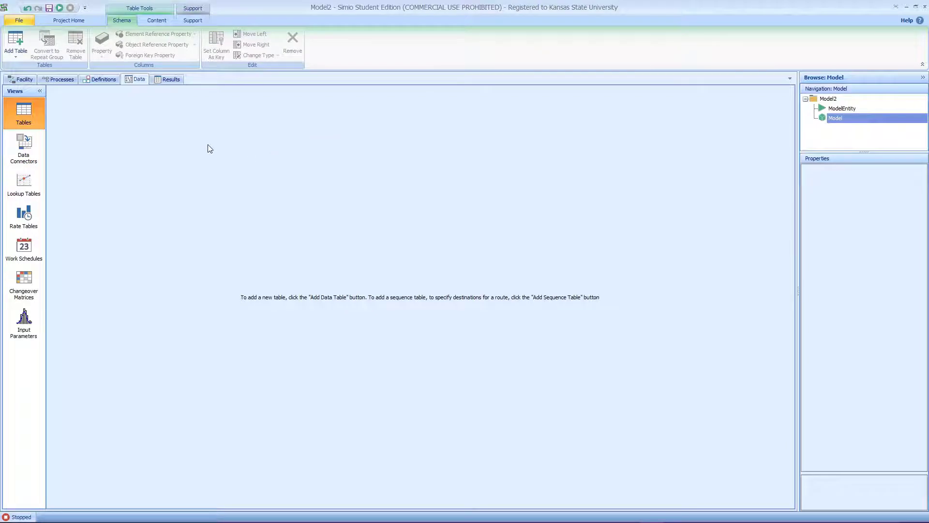
pyautogui.click(15, 41)
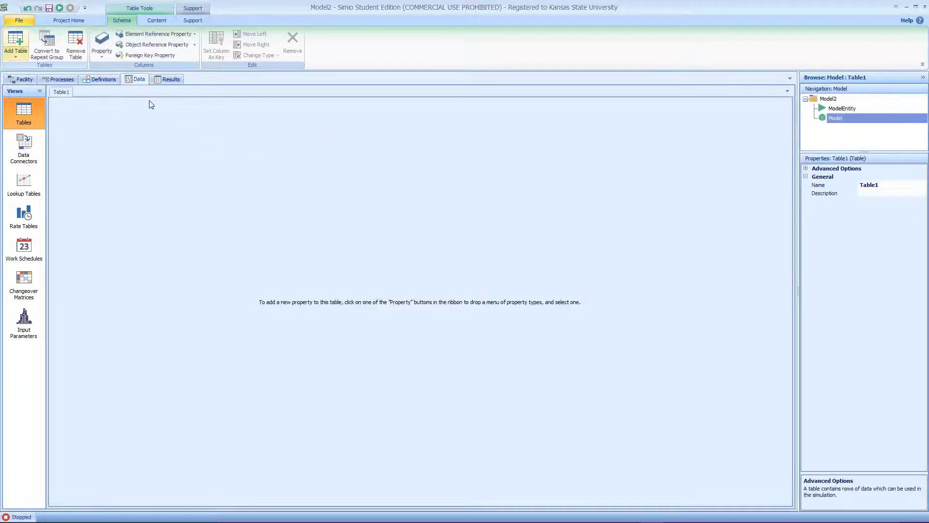
pyautogui.click(903, 186)
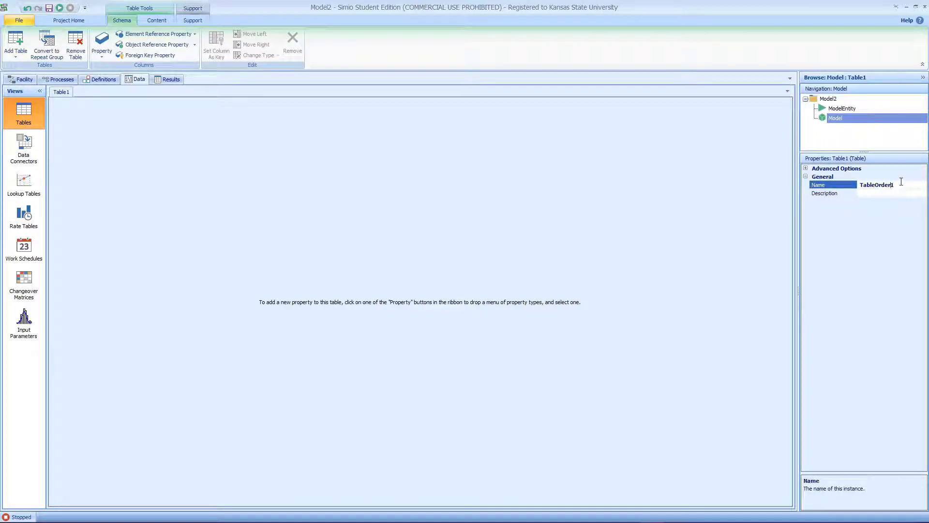
pyautogui.write('Ordera')
pyautogui.press('Return')
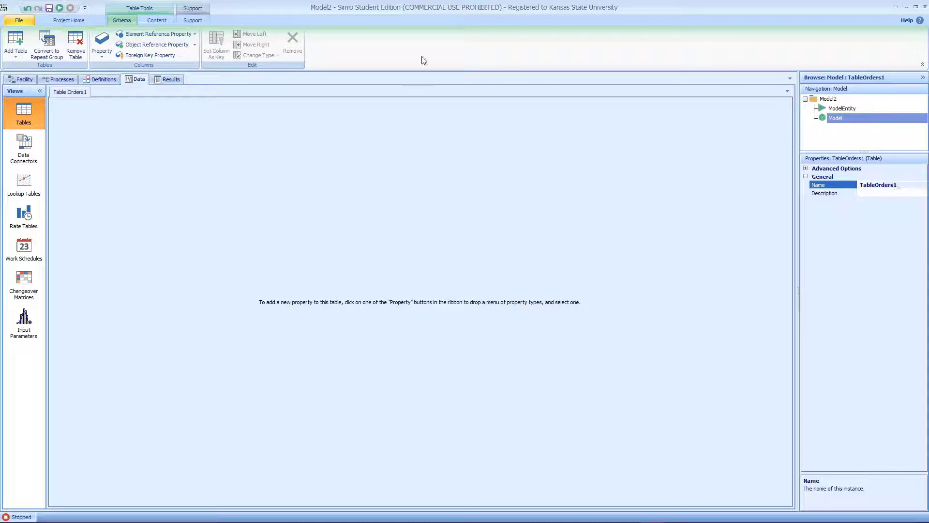
# Step: Add a date-time column named Time to TableOrders1
pyautogui.click(101, 46)
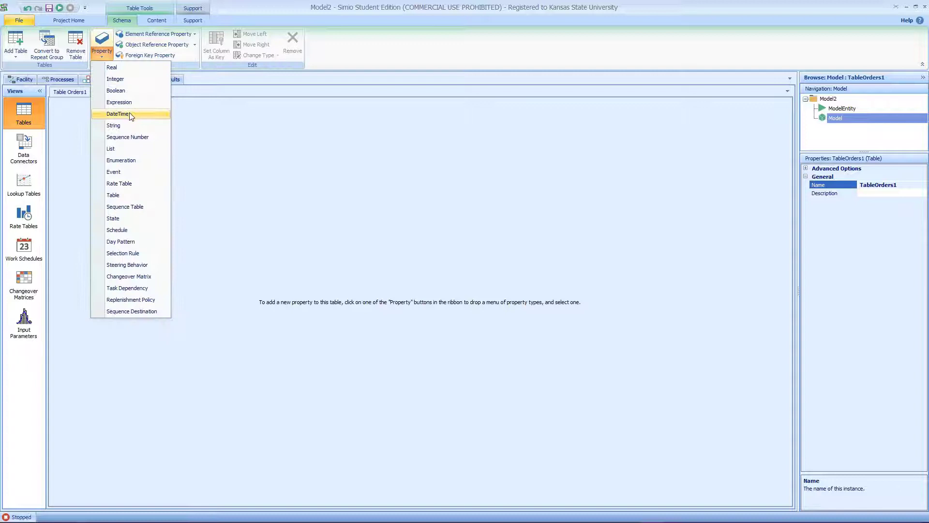
pyautogui.click(118, 113)
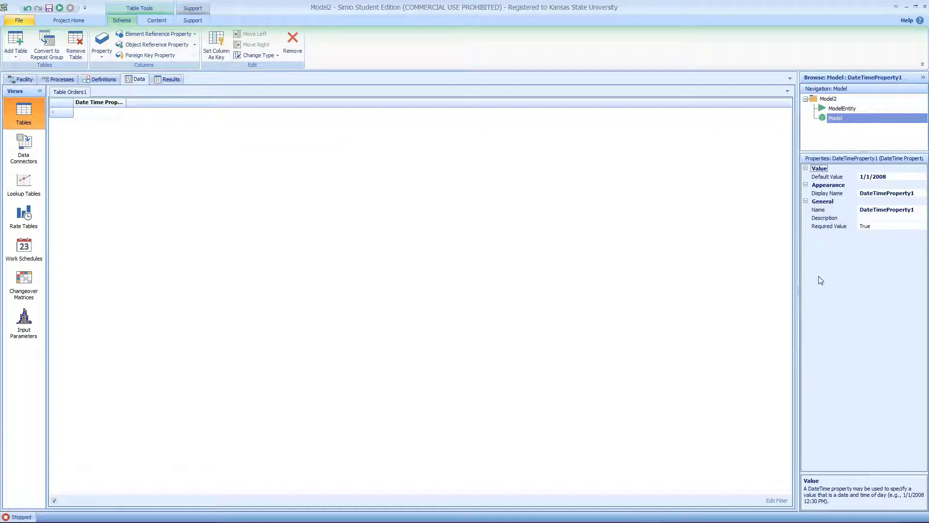
pyautogui.moveTo(798, 291); pyautogui.dragTo(692, 290)
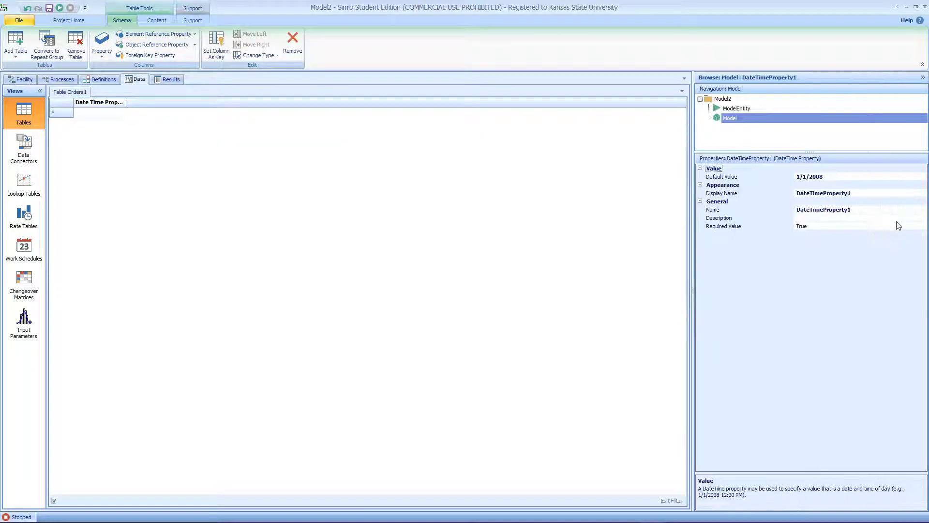
pyautogui.click(773, 210)
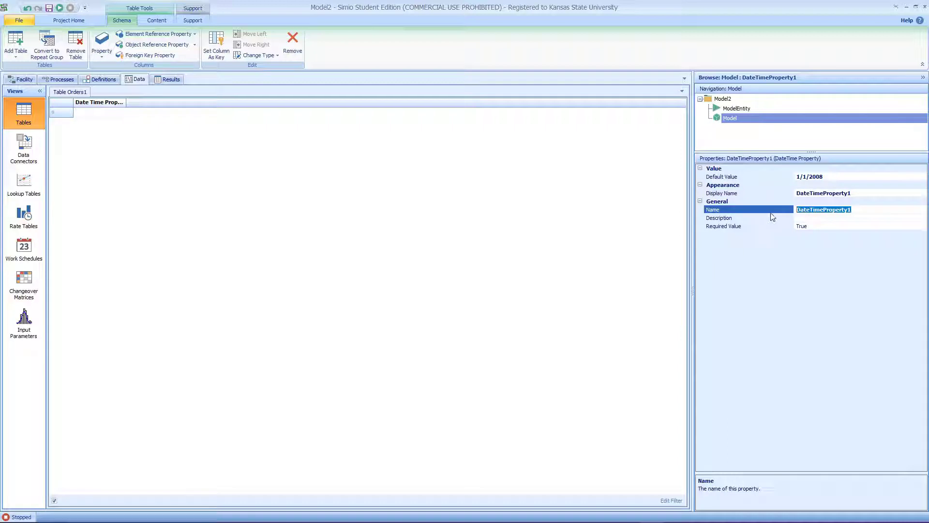
pyautogui.write('Time')
pyautogui.press('Return')
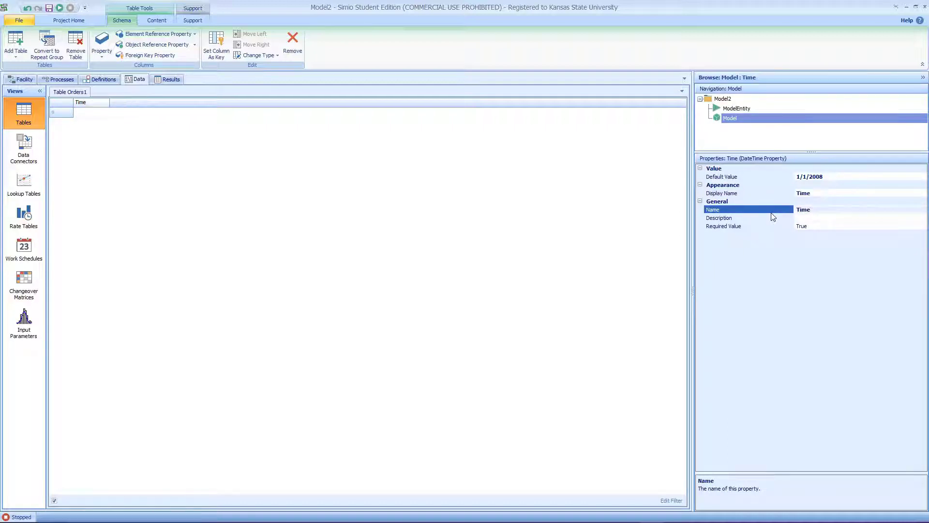
# Step: Add integer columns named Order and Item
pyautogui.click(101, 46)
pyautogui.click(115, 79)
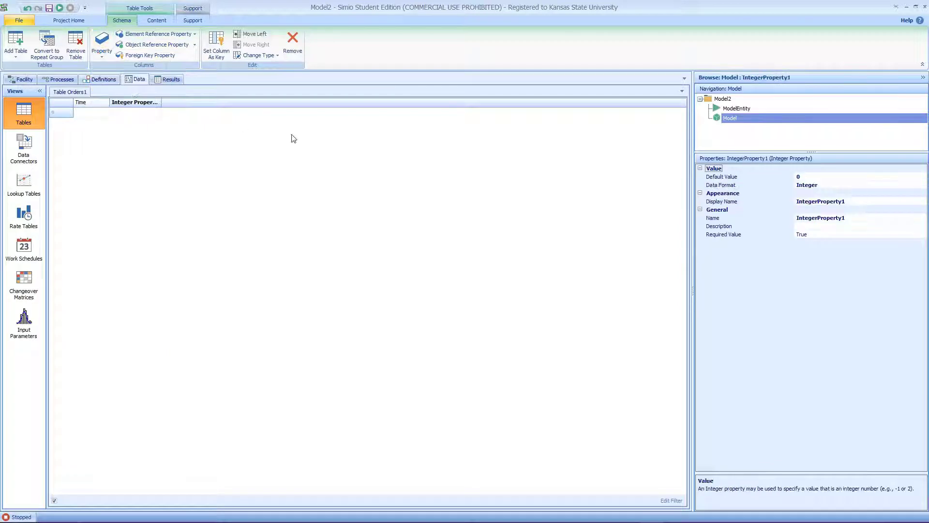
pyautogui.click(757, 216)
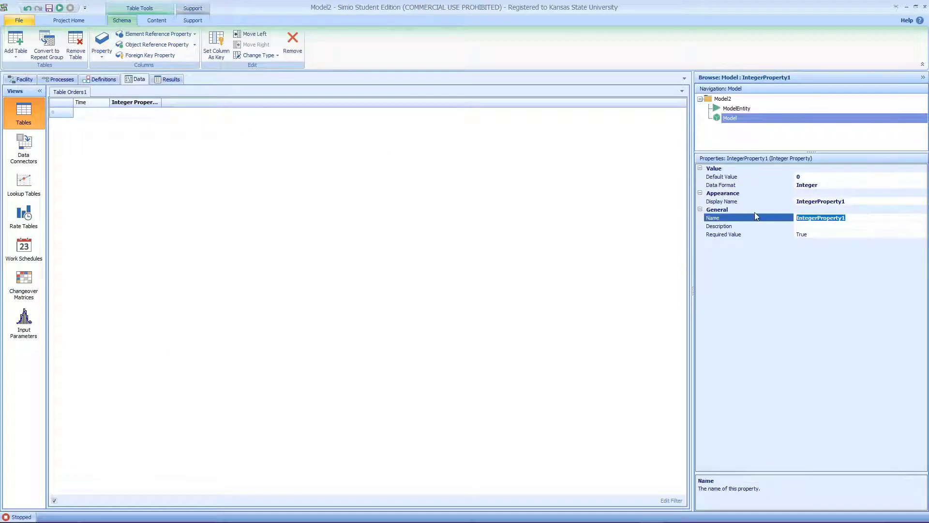
pyautogui.write('Order')
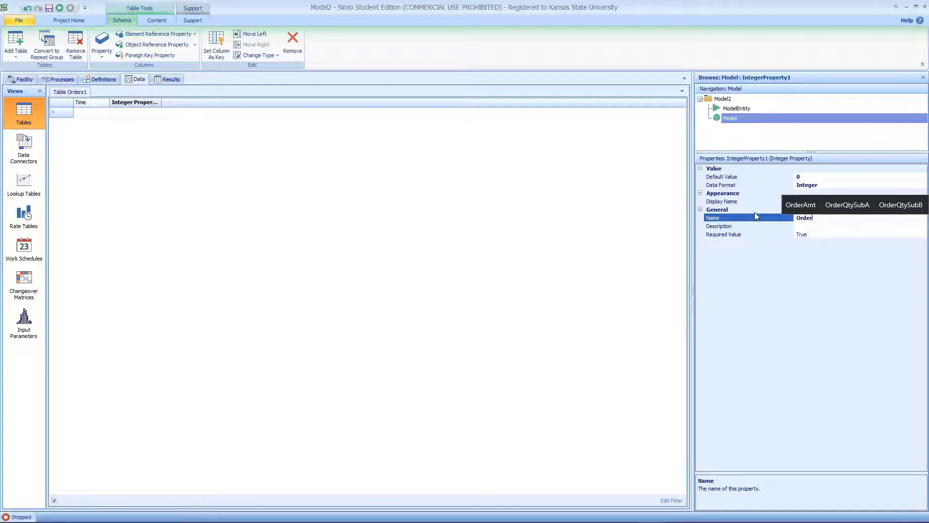
pyautogui.press('Return')
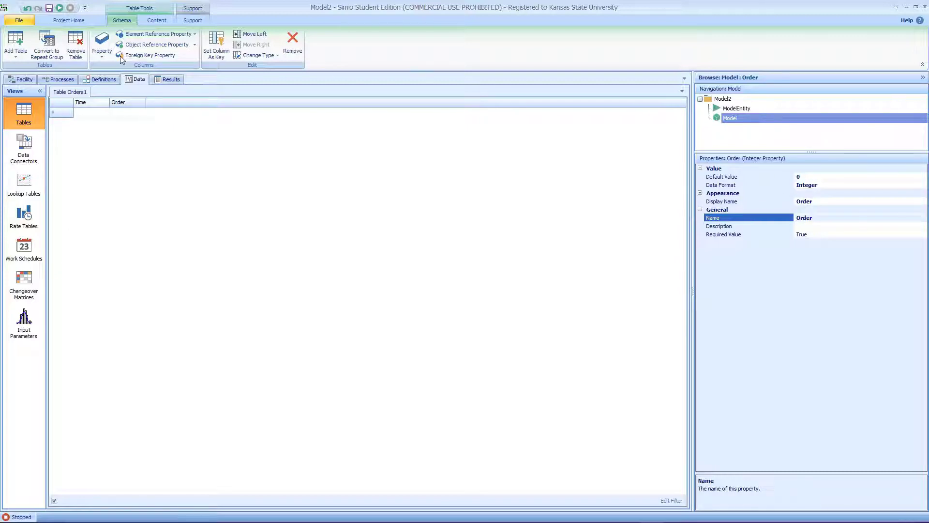
pyautogui.click(101, 48)
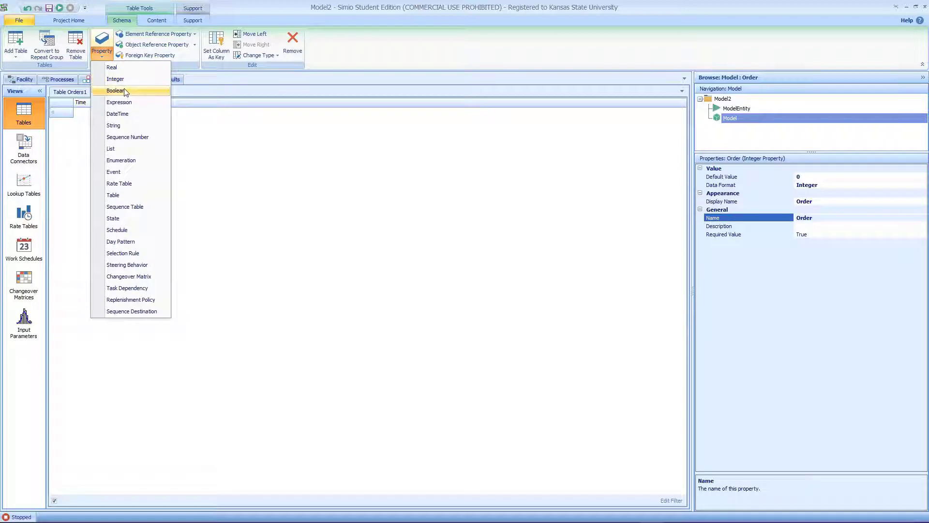
pyautogui.click(131, 80)
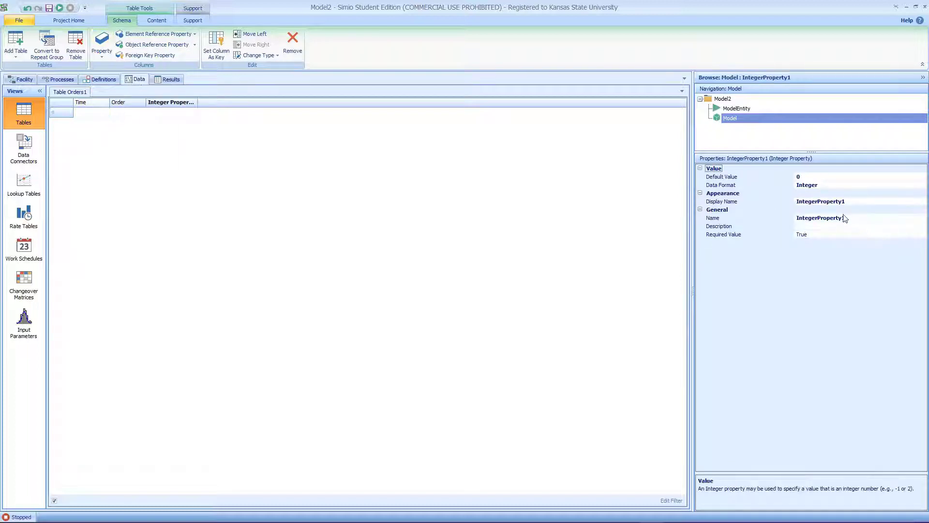
pyautogui.click(846, 219)
pyautogui.click(764, 221)
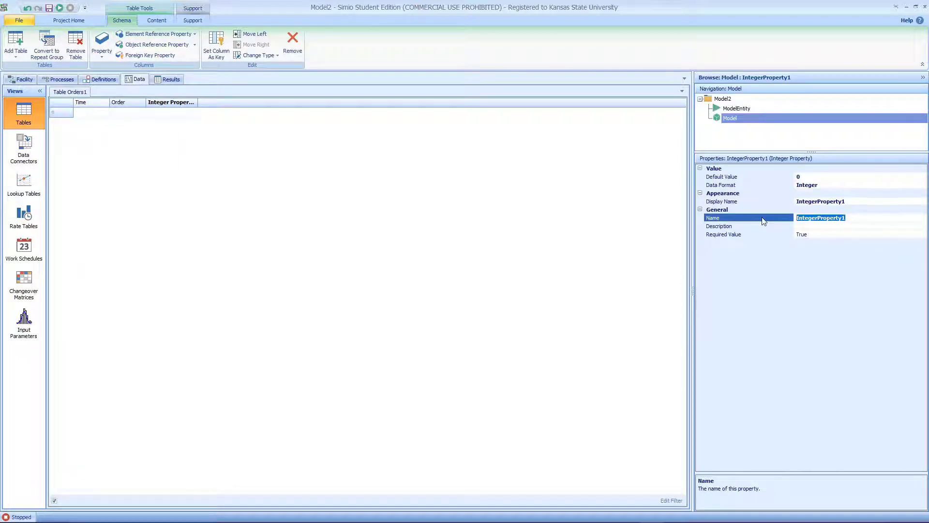
pyautogui.write('Item')
pyautogui.press('Return')
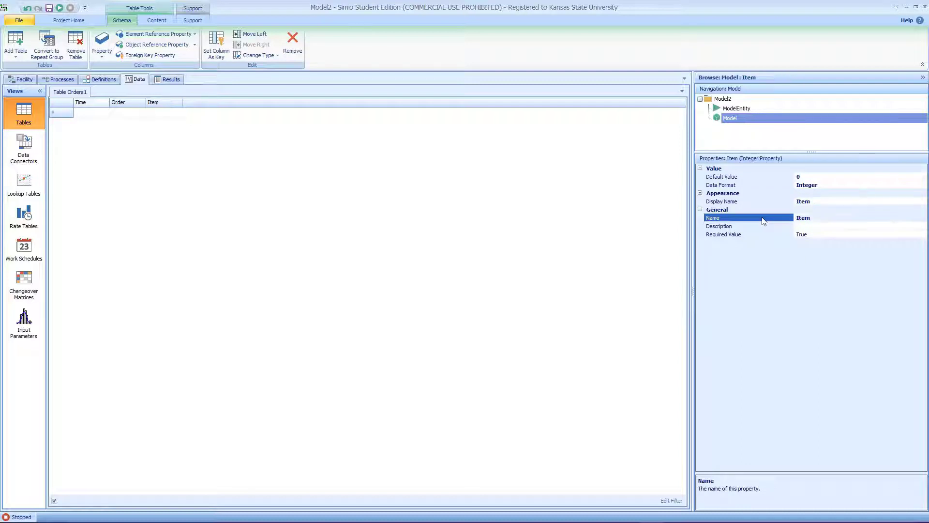
# Step: Add integer columns named Product and Quantity
pyautogui.click(104, 54)
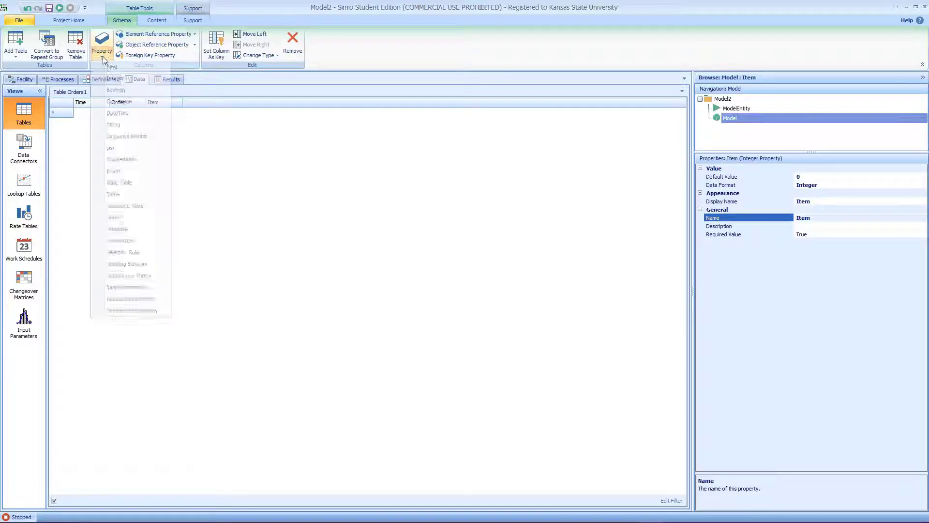
pyautogui.click(124, 80)
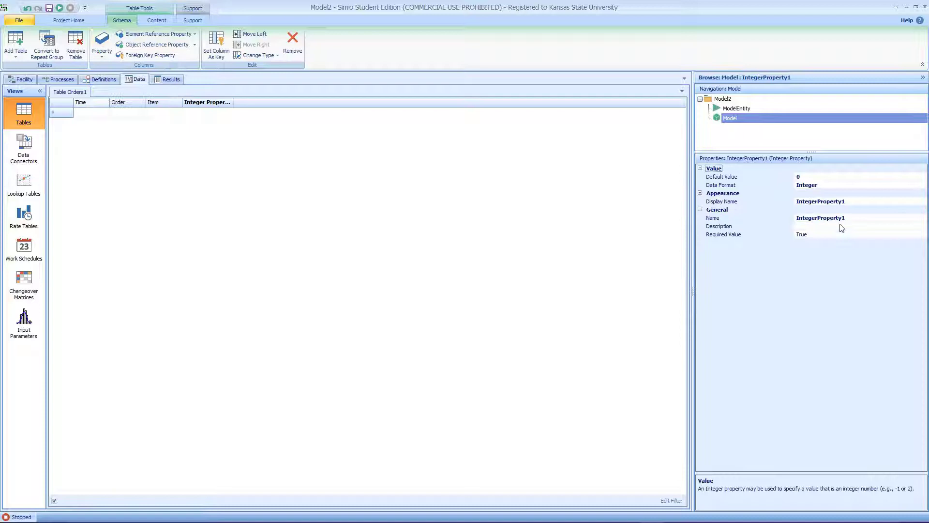
pyautogui.click(849, 219)
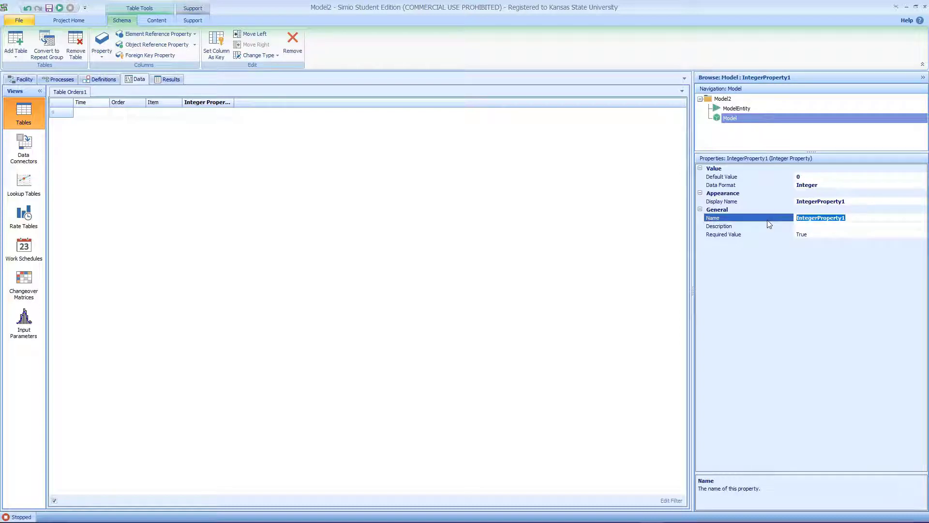
pyautogui.write('Product')
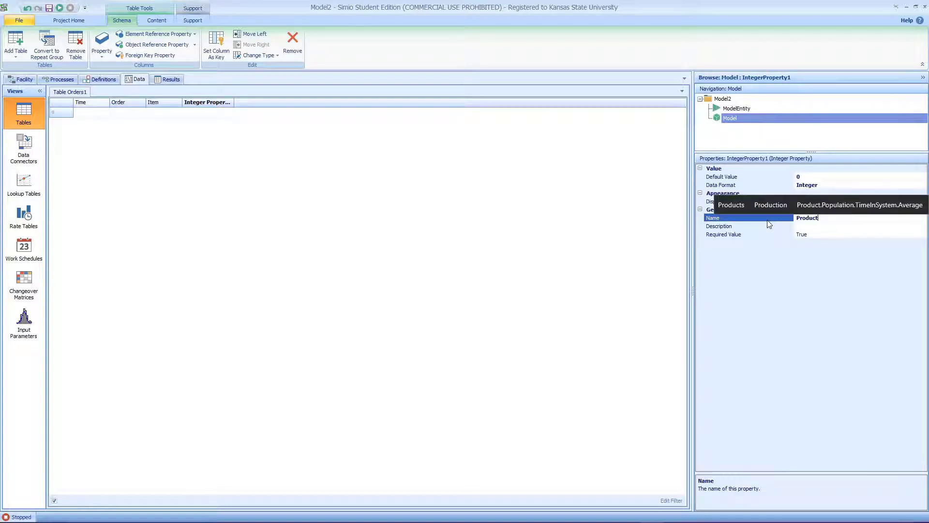
pyautogui.press('Return')
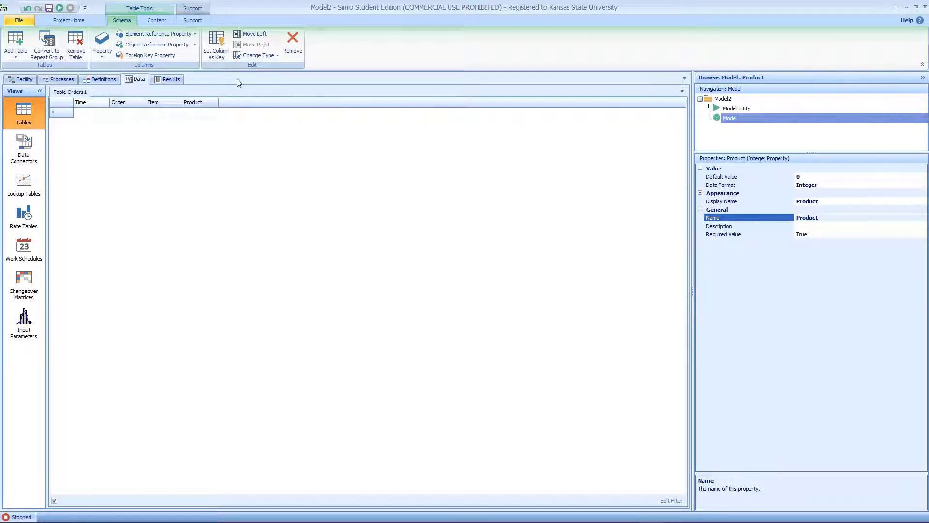
pyautogui.click(102, 48)
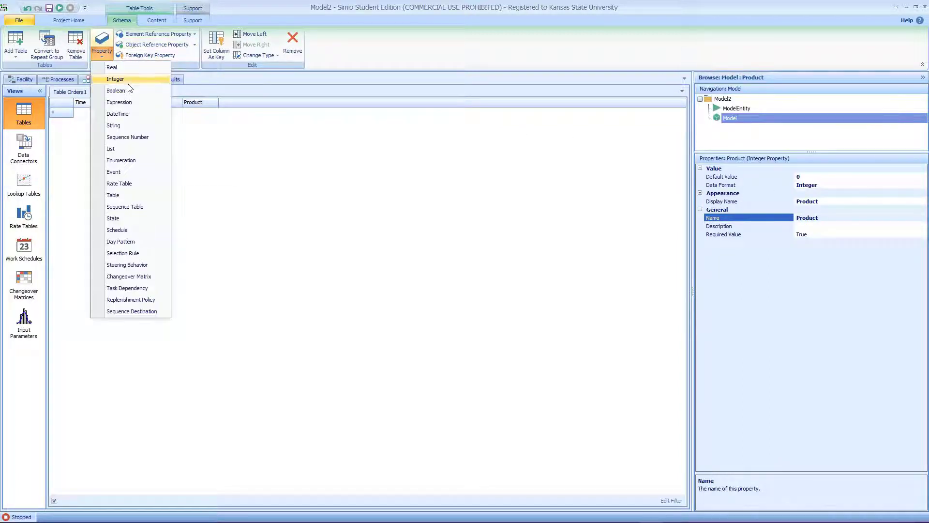
pyautogui.click(127, 80)
pyautogui.click(777, 218)
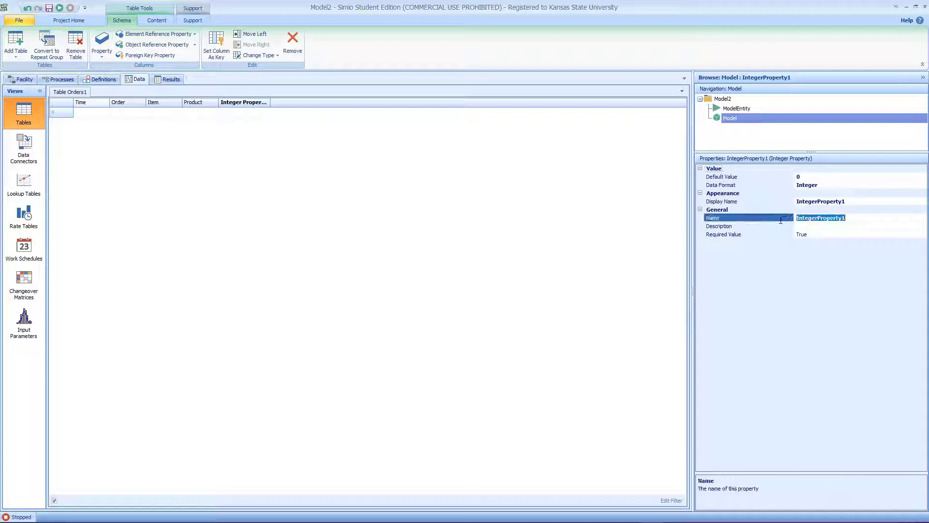
pyautogui.write('Quan')
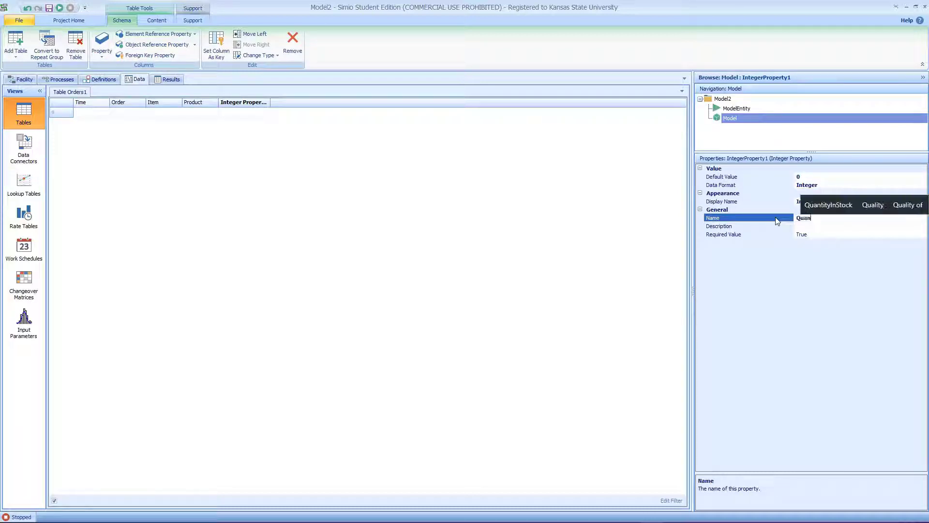
pyautogui.write('tity')
pyautogui.press('Return')
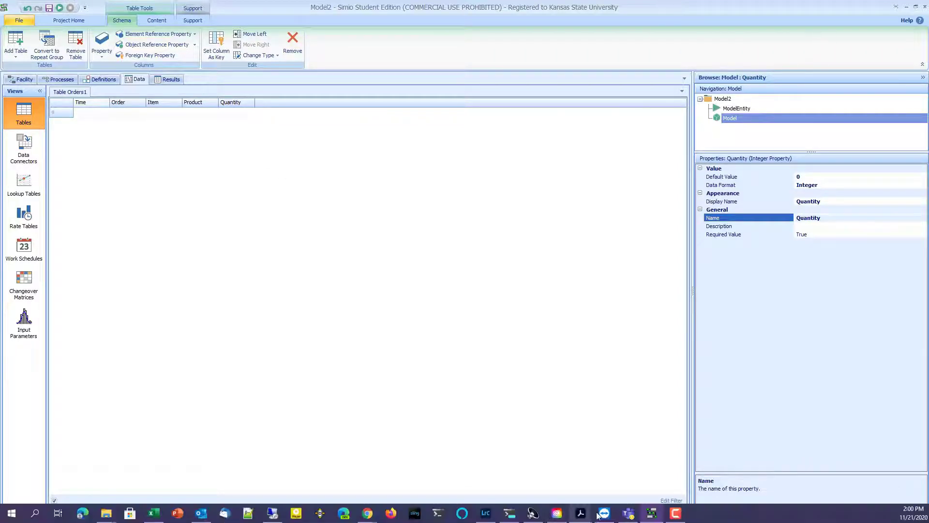
pyautogui.click(153, 513)
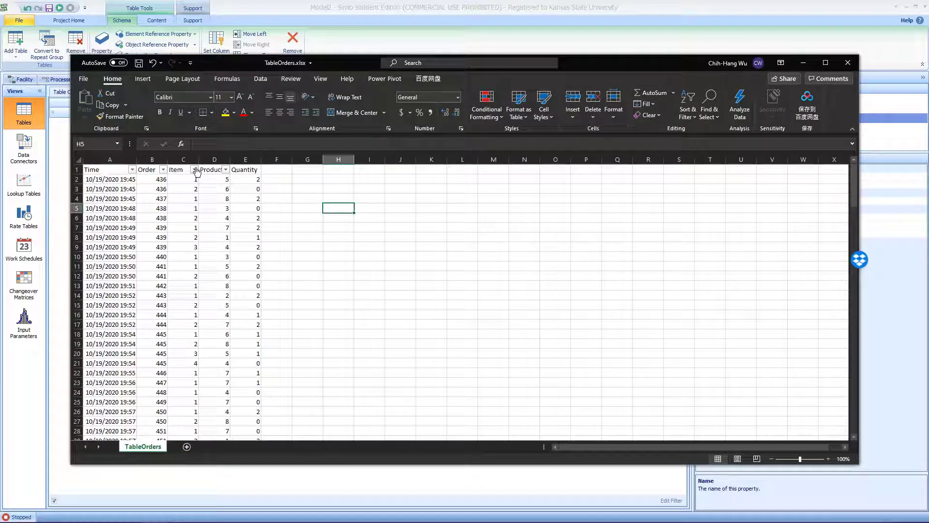
pyautogui.moveTo(351, 66); pyautogui.dragTo(327, 136)
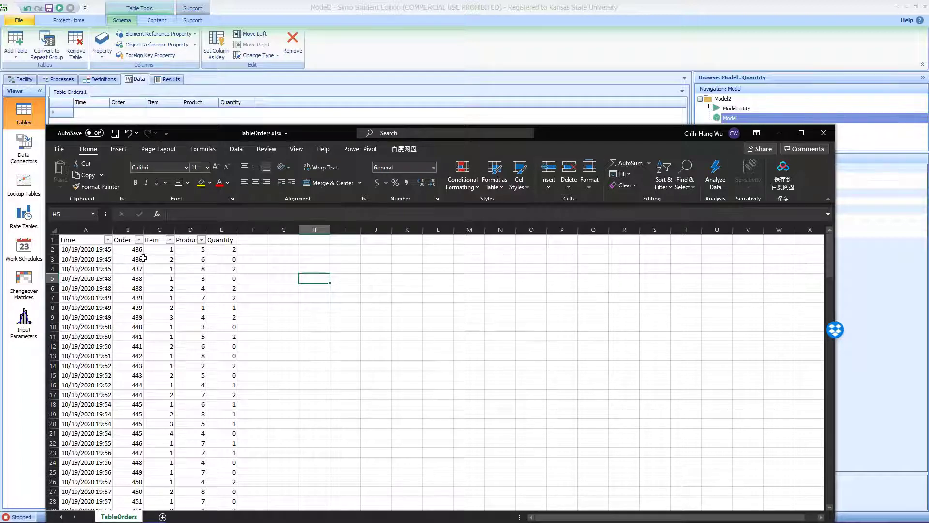
pyautogui.click(778, 141)
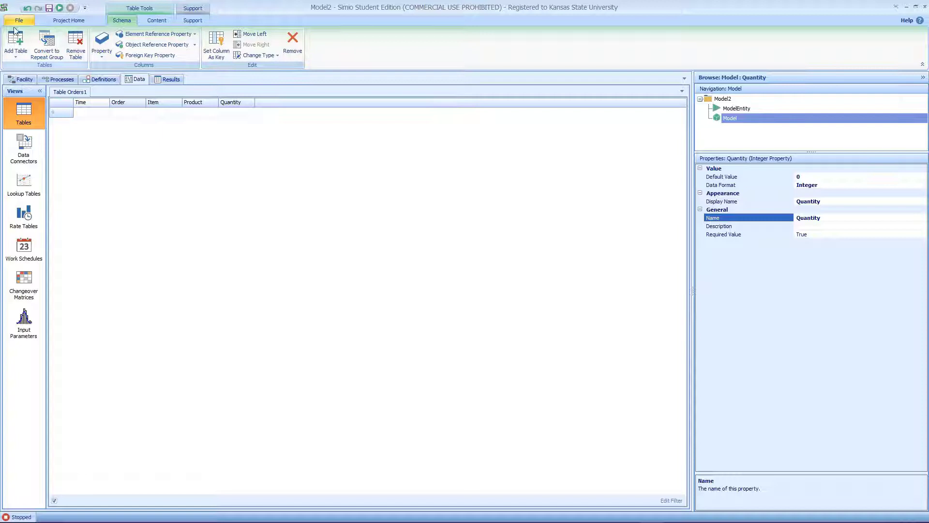
# Step: Create an Excel Data Importer binding named Excel Data File1 that reads TableOrders.xlsx
pyautogui.click(152, 24)
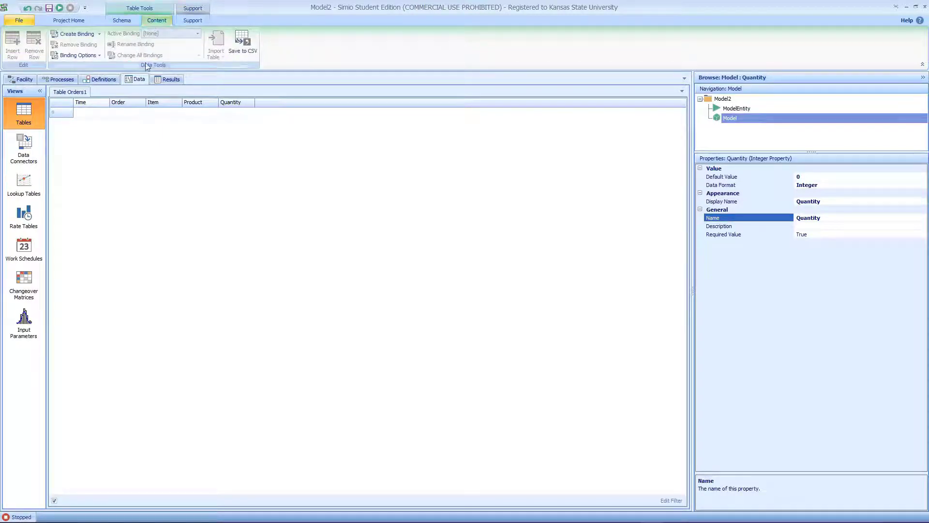
pyautogui.click(99, 34)
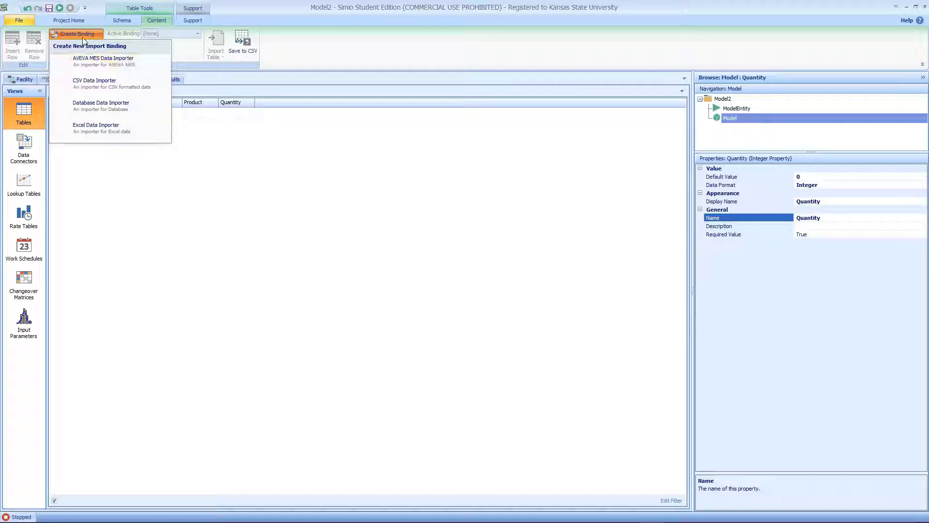
pyautogui.click(112, 130)
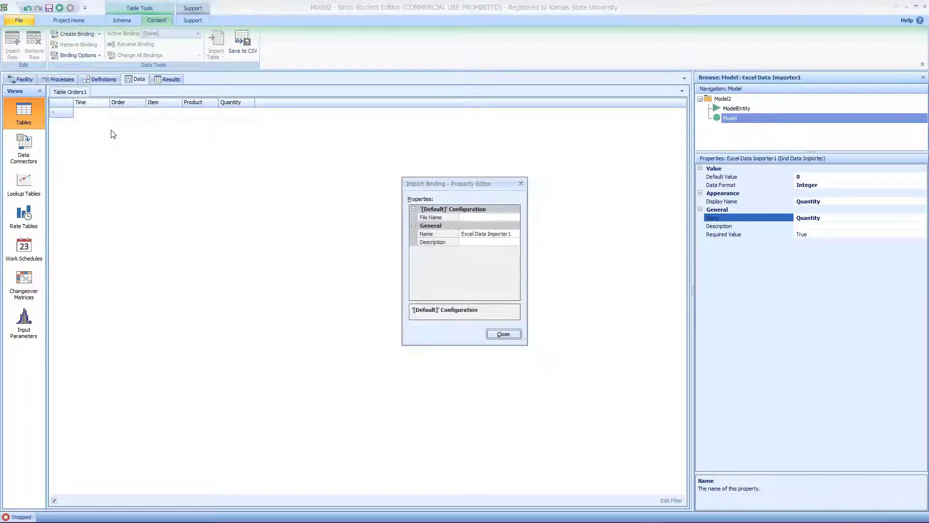
pyautogui.click(483, 217)
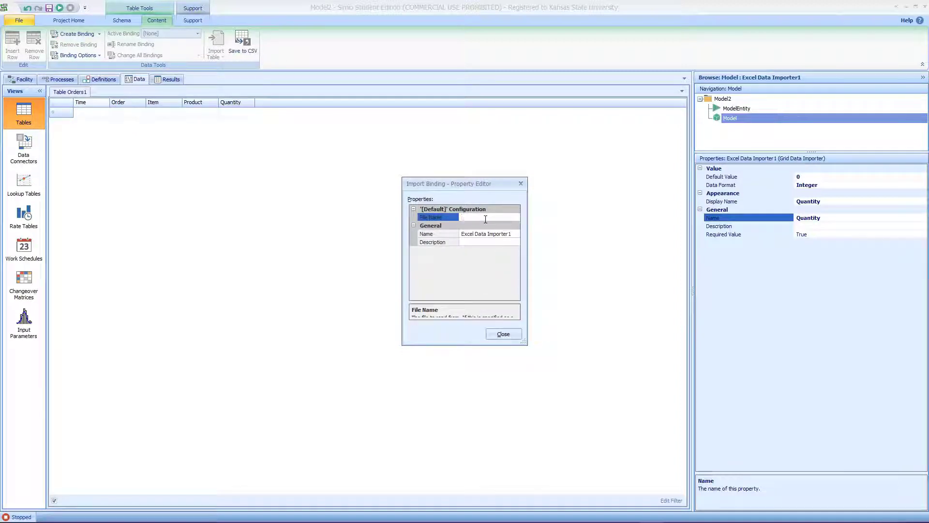
pyautogui.write('Table')
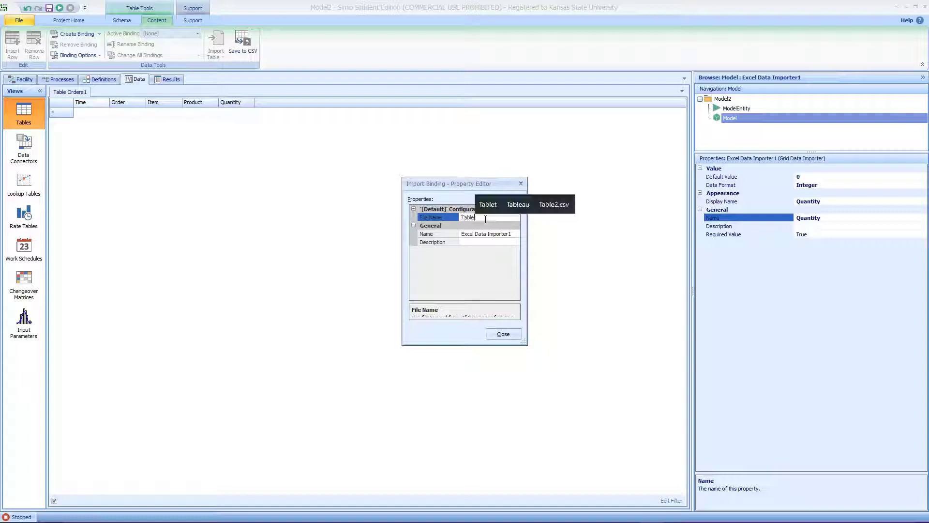
pyautogui.write('Ord')
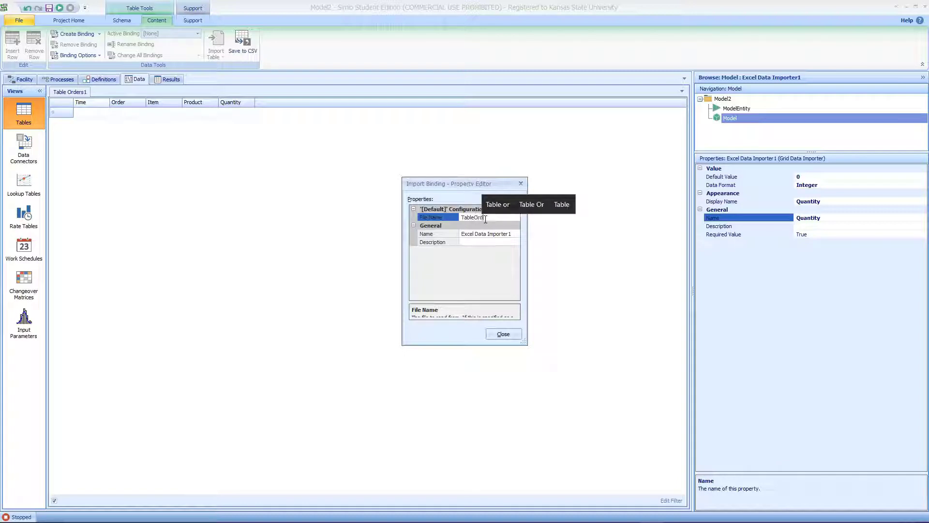
pyautogui.write('ers.x')
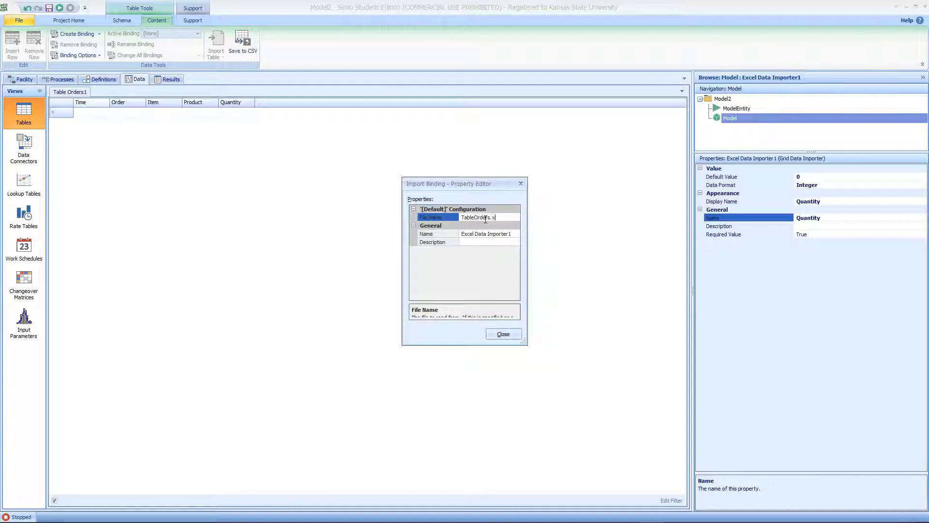
pyautogui.write('lsx')
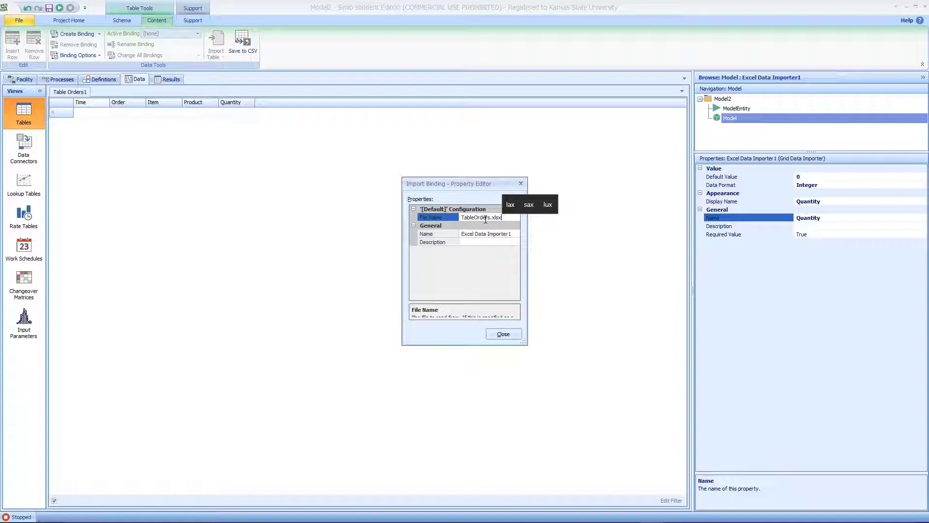
pyautogui.click(518, 236)
pyautogui.moveTo(513, 234); pyautogui.dragTo(486, 230)
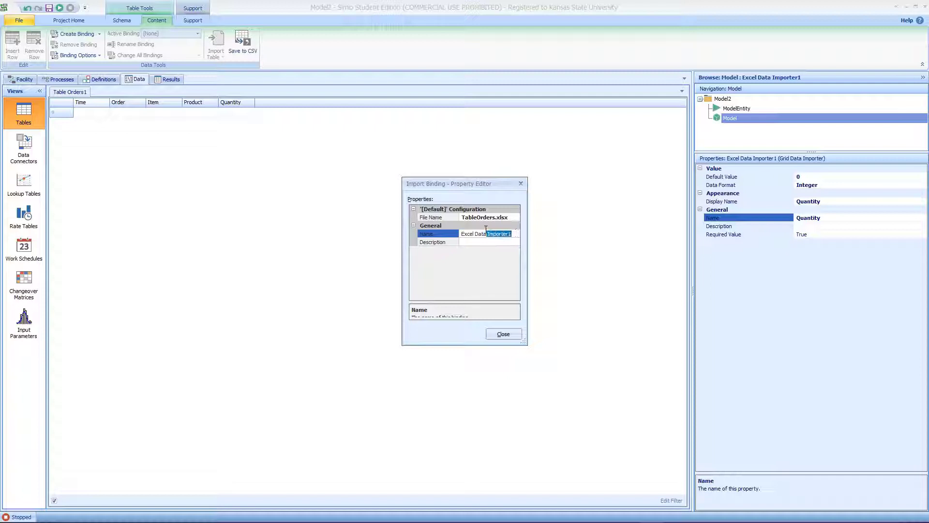
pyautogui.write('File')
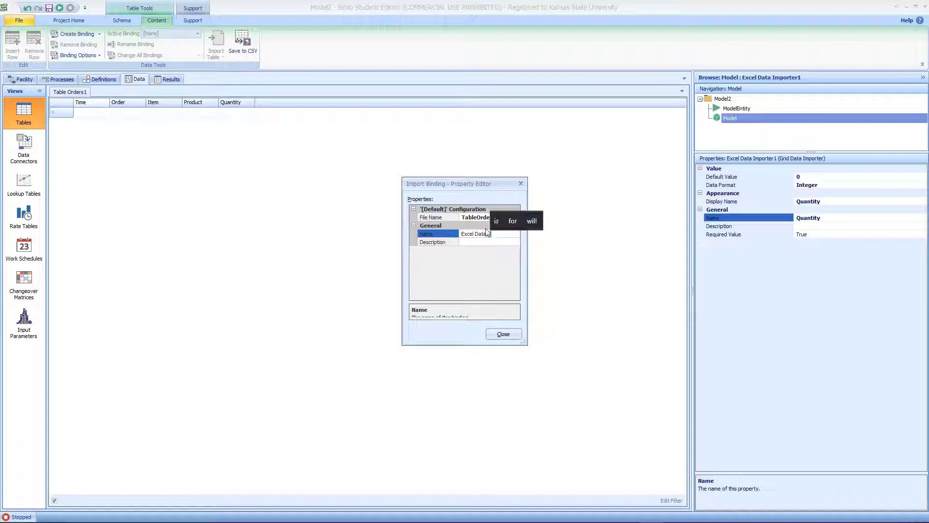
pyautogui.write('1')
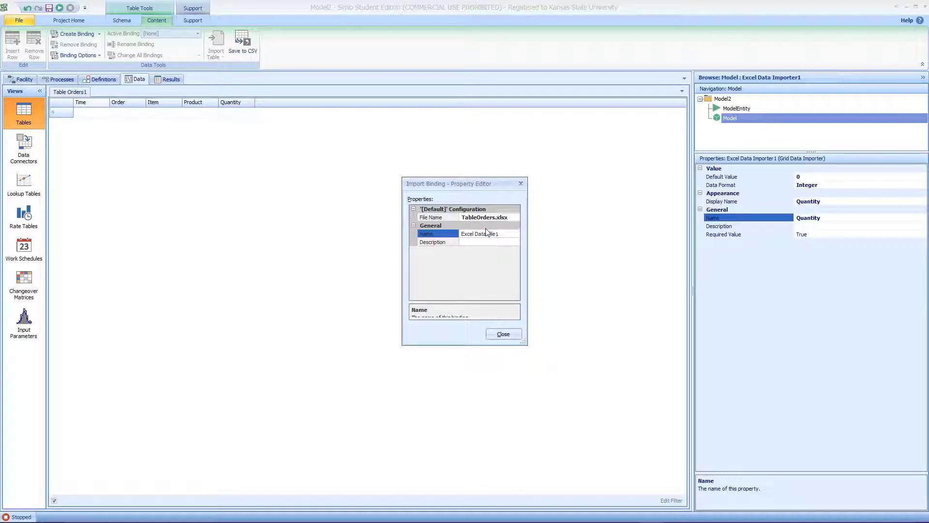
pyautogui.click(502, 335)
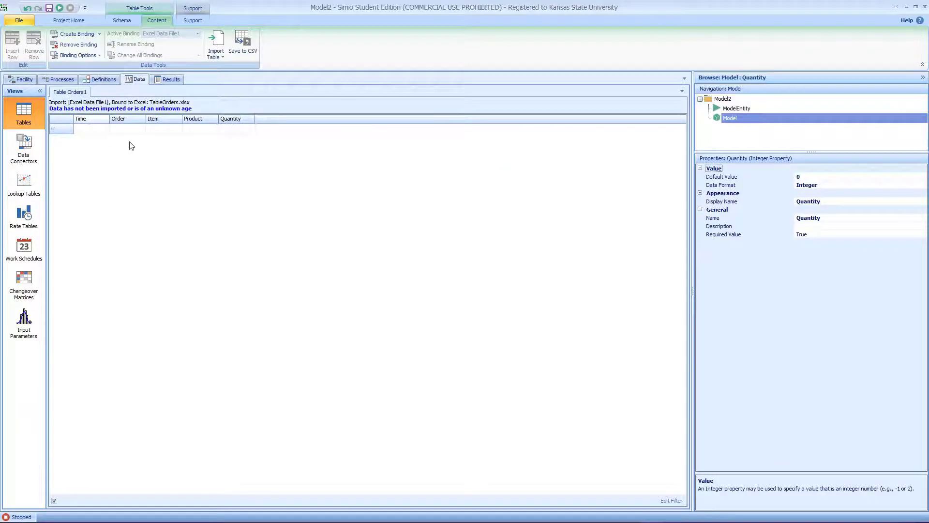
# Step: Set the binding's worksheet to TableOrders and its binding option to Manual
pyautogui.click(299, 161)
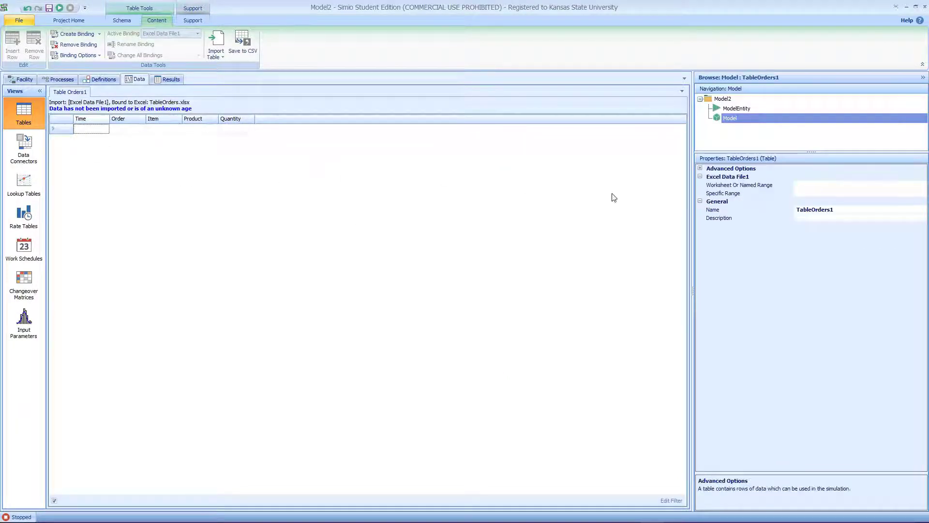
pyautogui.click(911, 187)
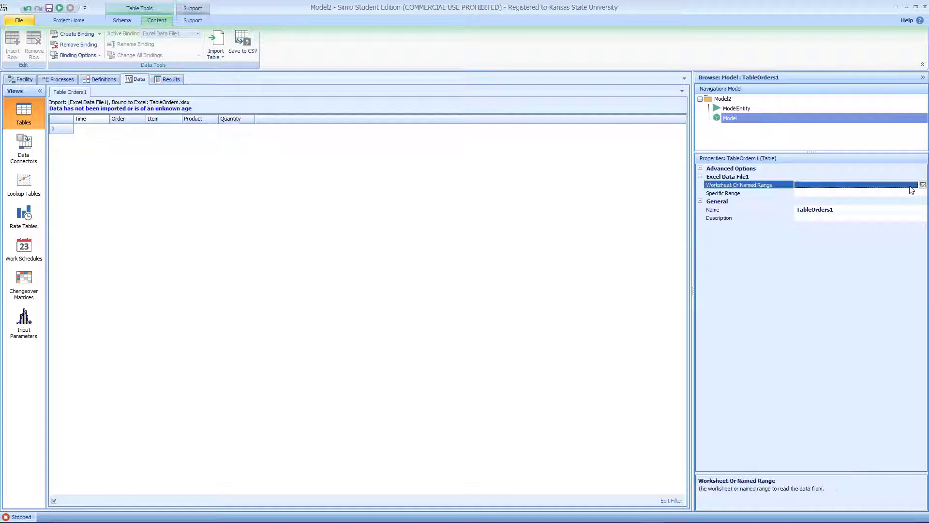
pyautogui.click(923, 185)
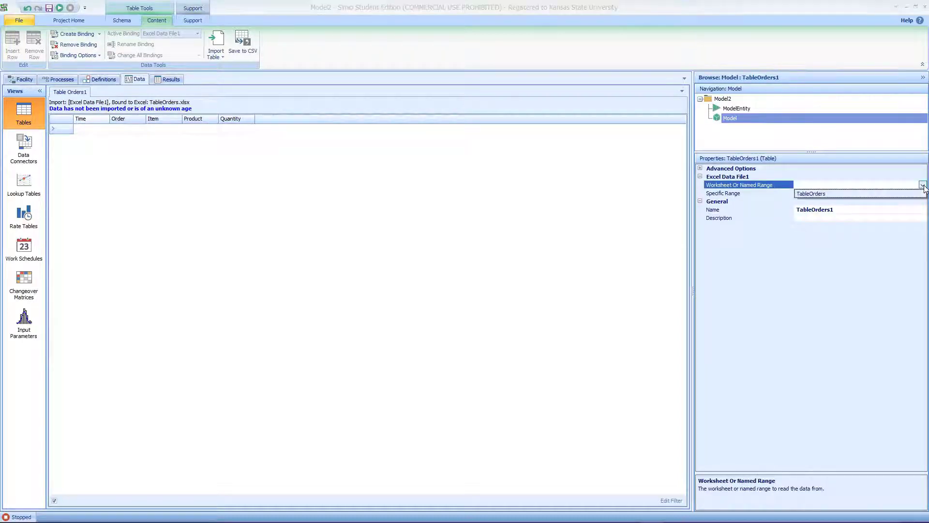
pyautogui.click(864, 193)
pyautogui.click(890, 194)
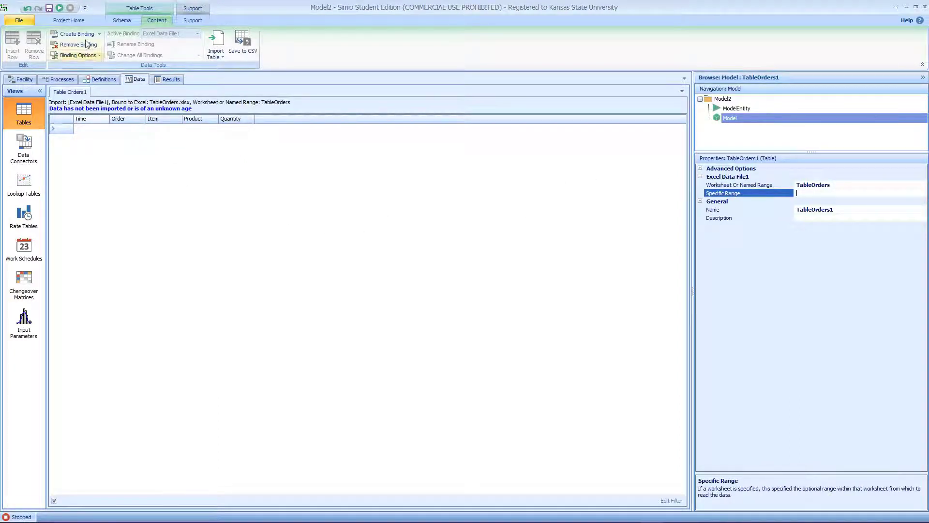
pyautogui.click(79, 55)
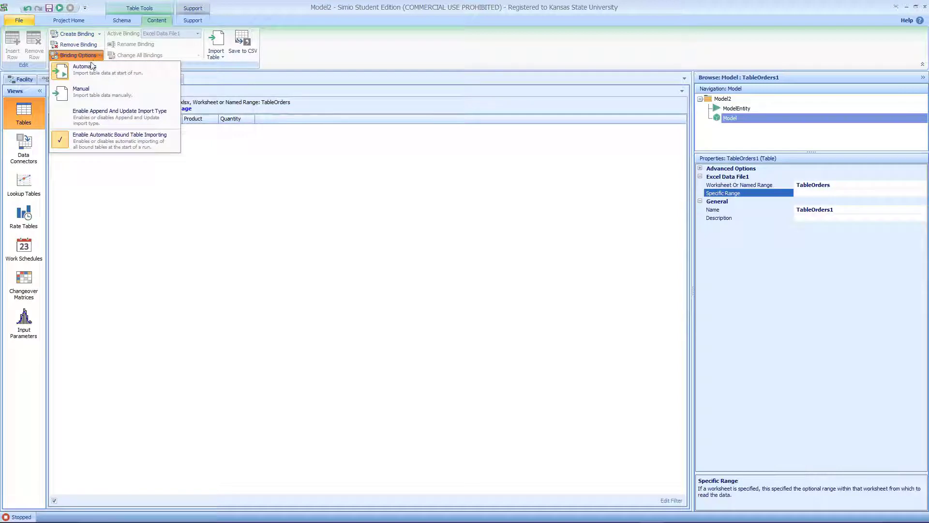
pyautogui.click(92, 88)
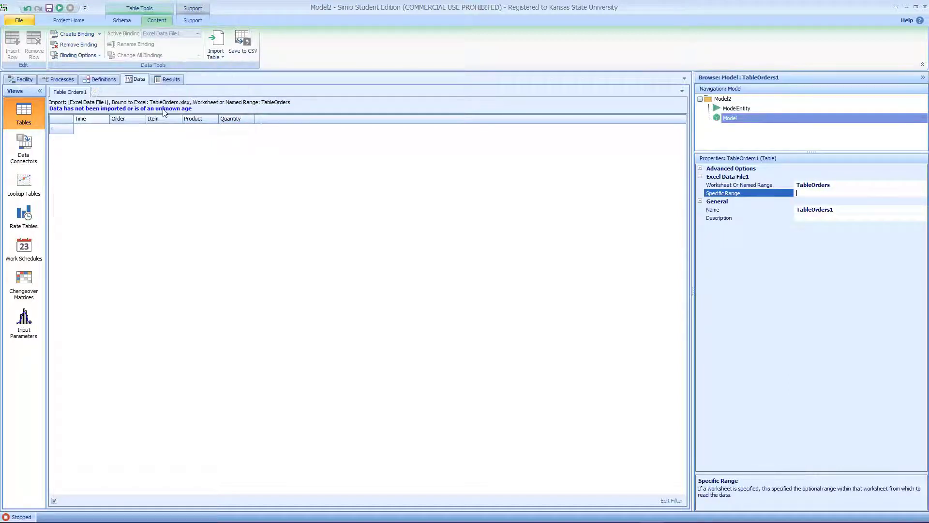
pyautogui.click(35, 148)
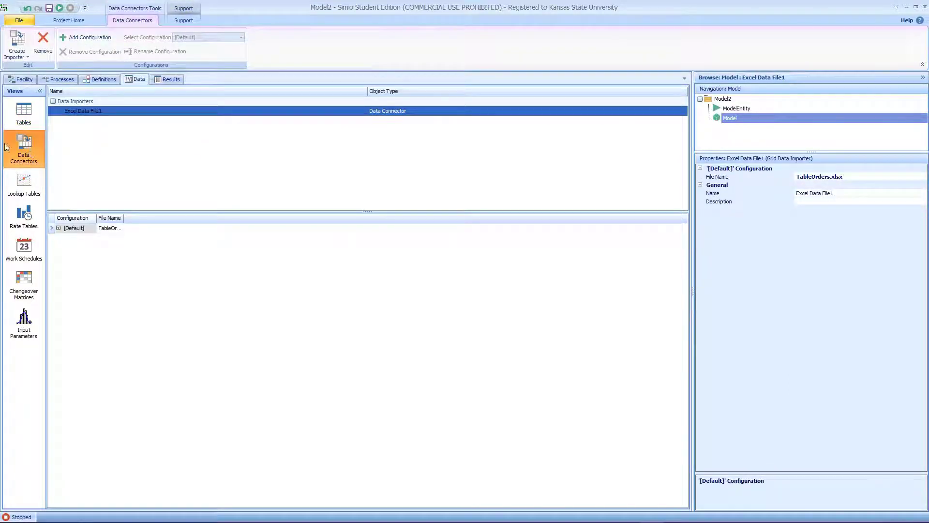
pyautogui.click(58, 228)
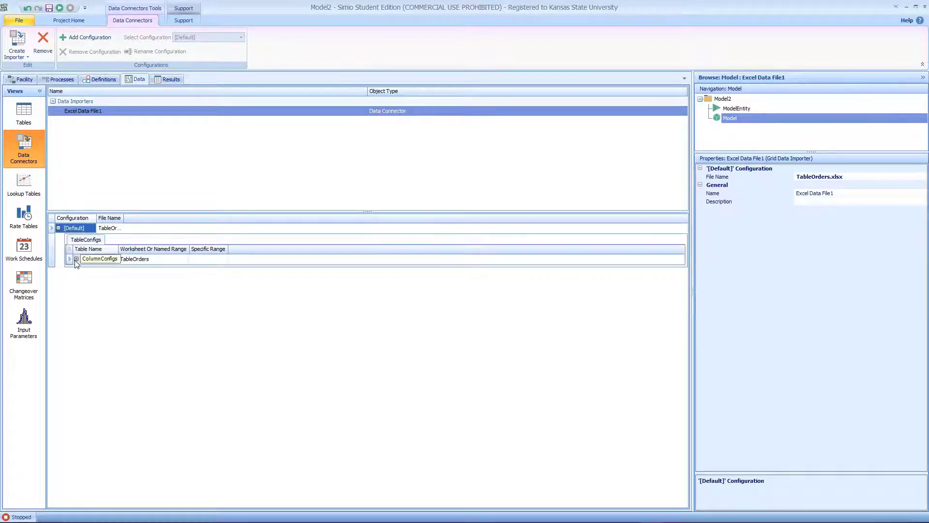
pyautogui.click(76, 258)
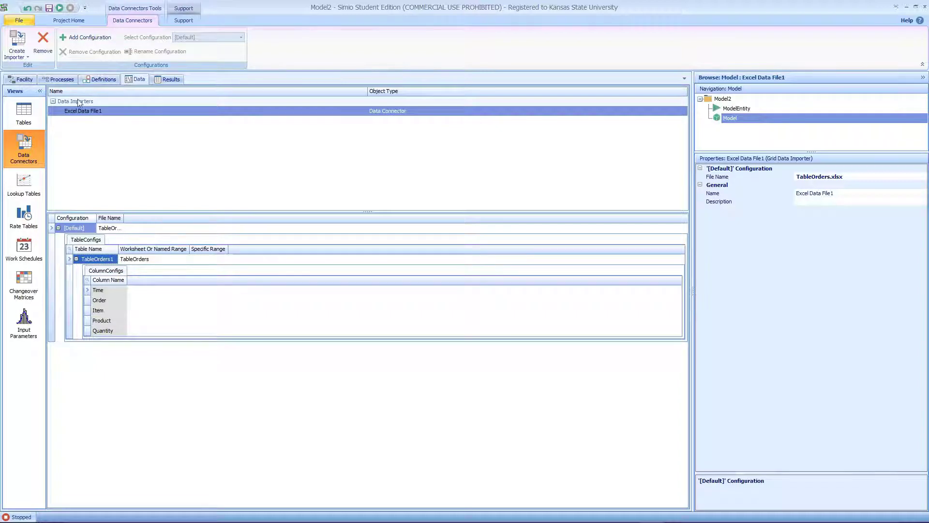
pyautogui.click(24, 114)
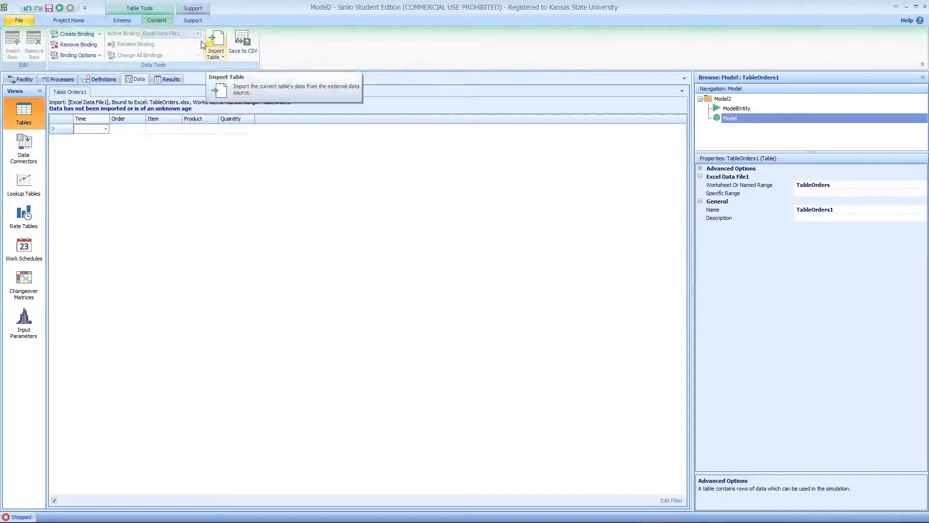
# Step: Import the TableOrders rows into TableOrders1, review them, and switch to the Schema tab
pyautogui.click(222, 48)
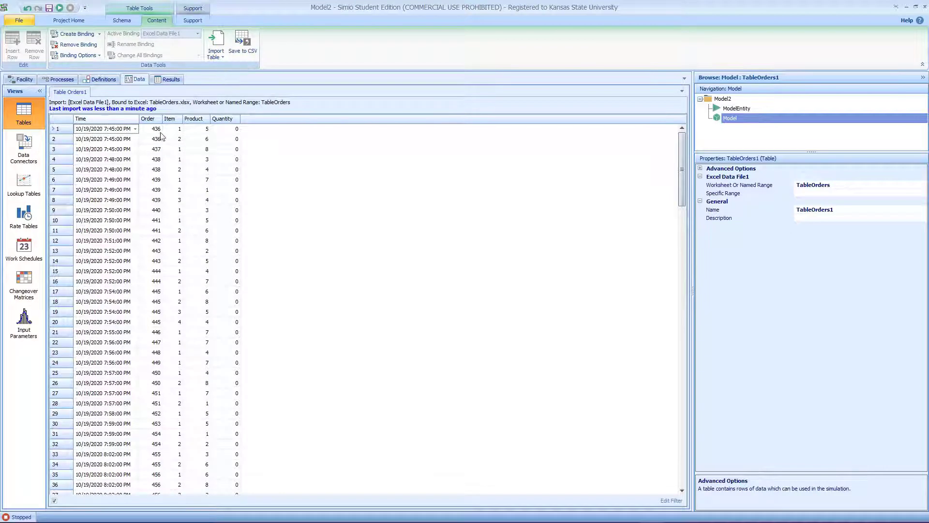
pyautogui.scroll(-20, 165, 175)
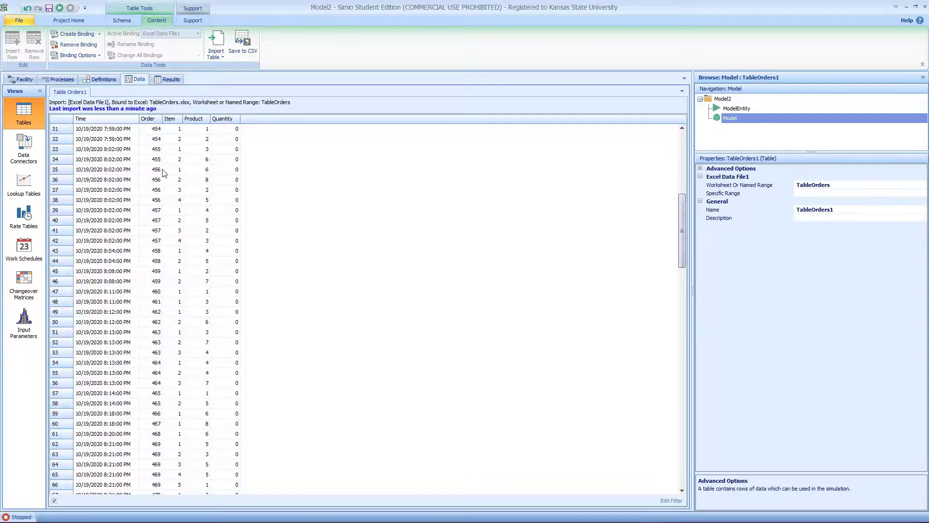
pyautogui.scroll(-17, 165, 174)
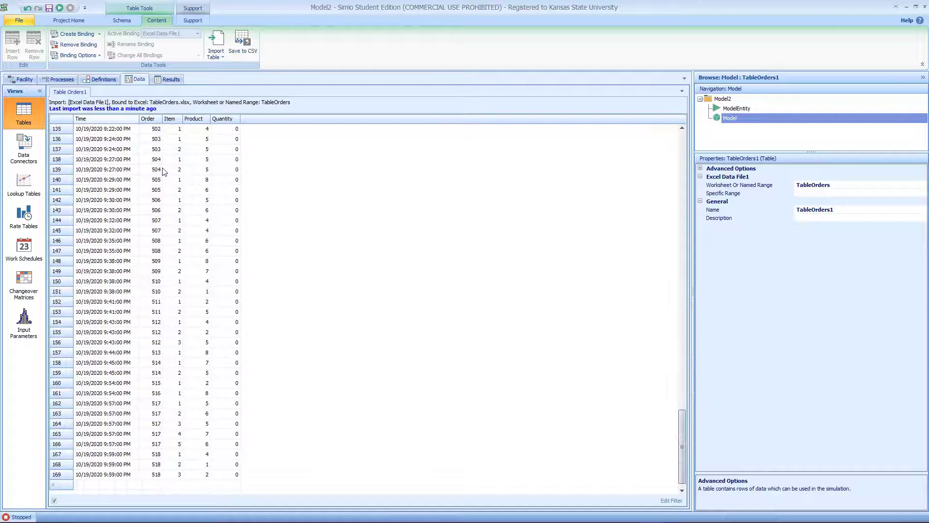
pyautogui.scroll(16, 165, 175)
pyautogui.scroll(20, 165, 172)
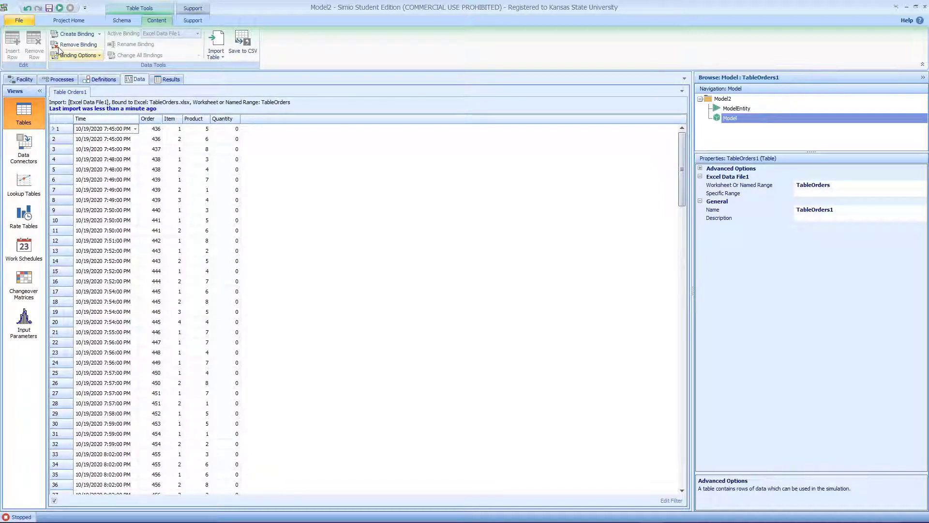
pyautogui.click(122, 20)
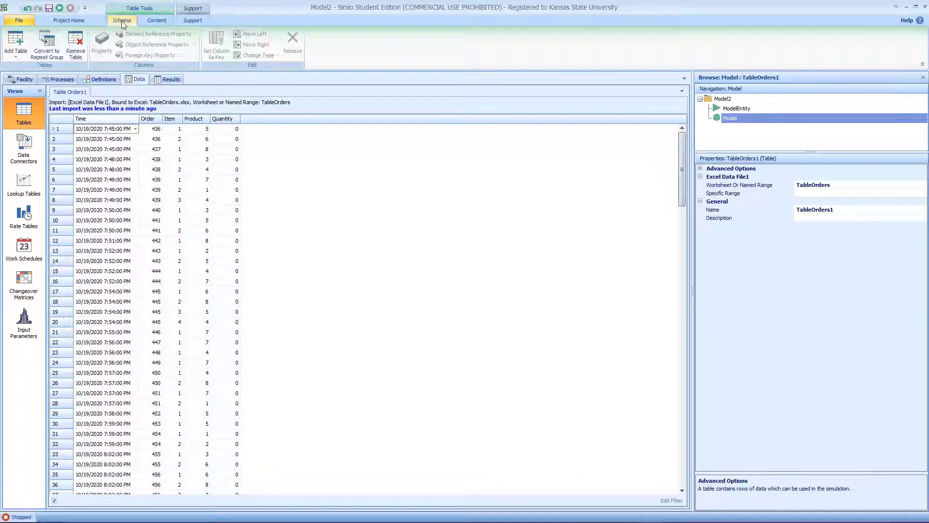
# Step: Add a second data table and name it TableOrder2, removing the extra trailing 1
pyautogui.click(14, 41)
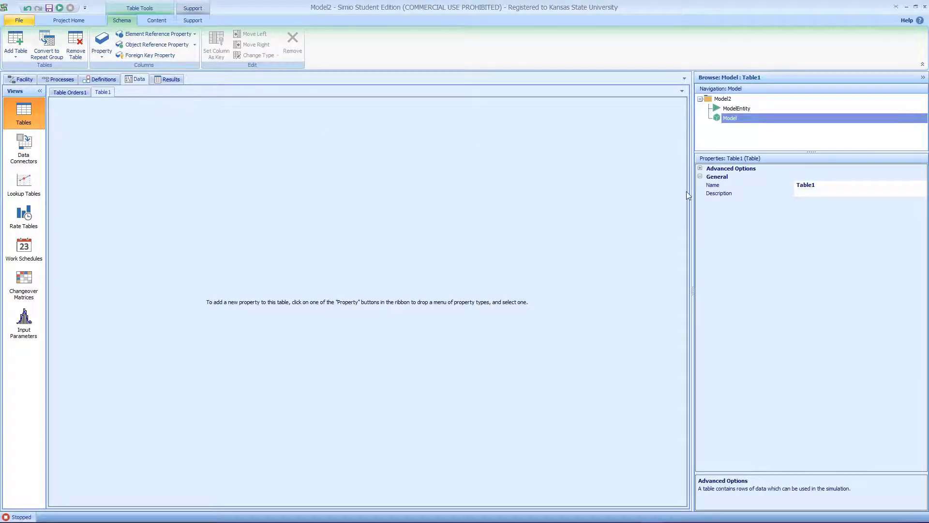
pyautogui.click(813, 185)
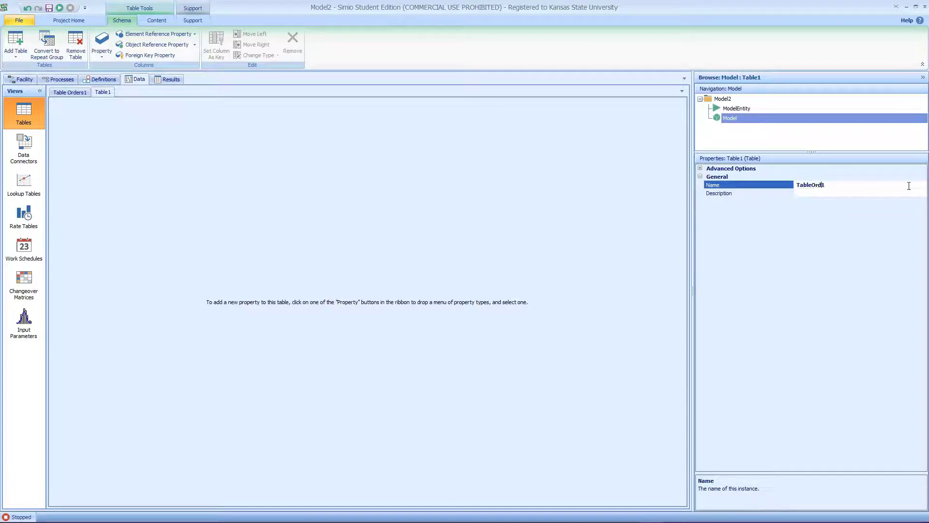
pyautogui.write('Order2')
pyautogui.press('Return')
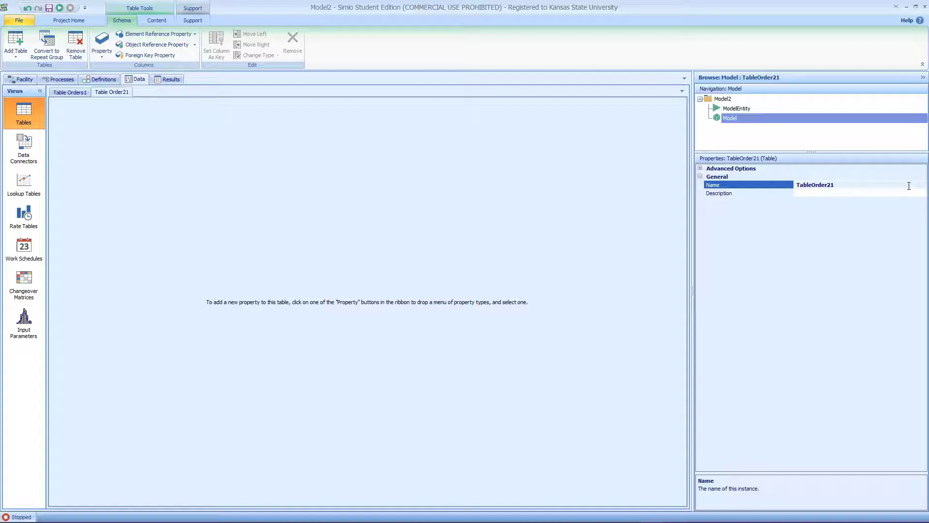
pyautogui.click(840, 193)
pyautogui.press('Up')
pyautogui.press('Return')
# Step: Add a date-time column named Time to TableOrder2
pyautogui.click(104, 51)
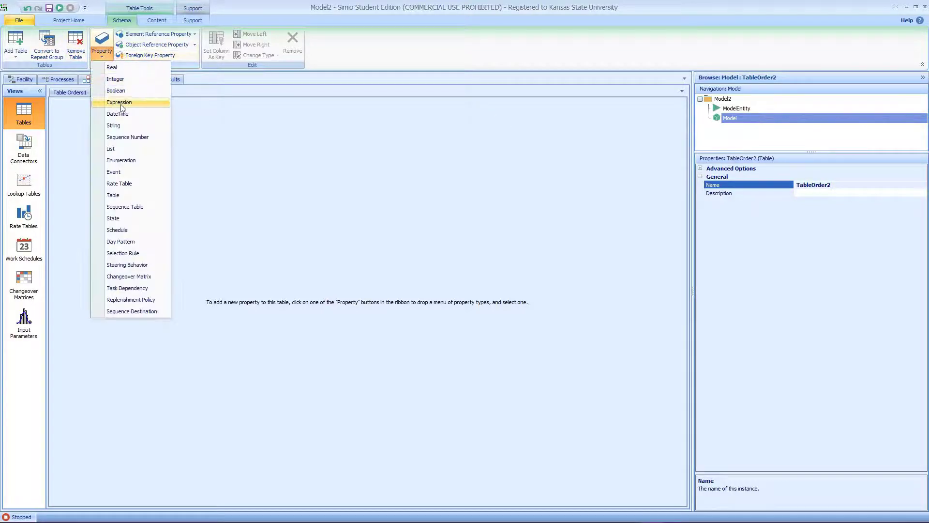
pyautogui.click(118, 114)
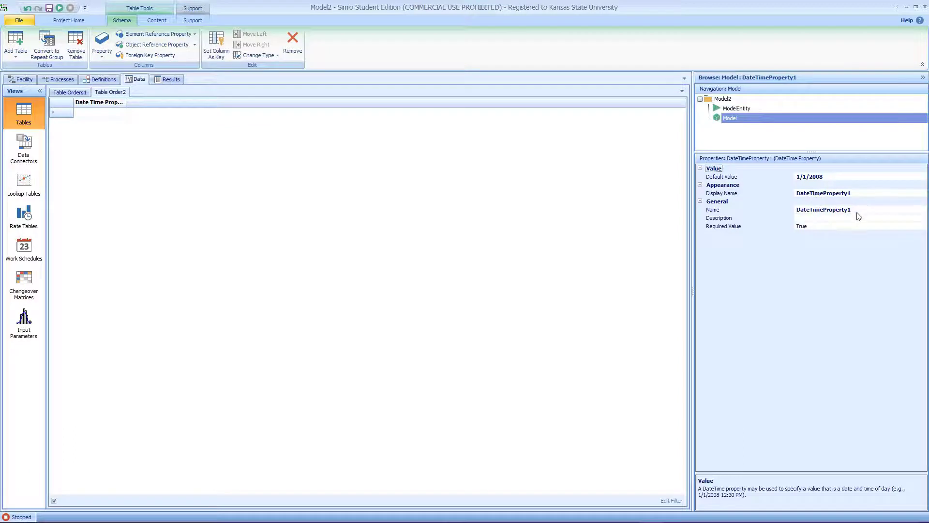
pyautogui.click(750, 210)
pyautogui.write('Time')
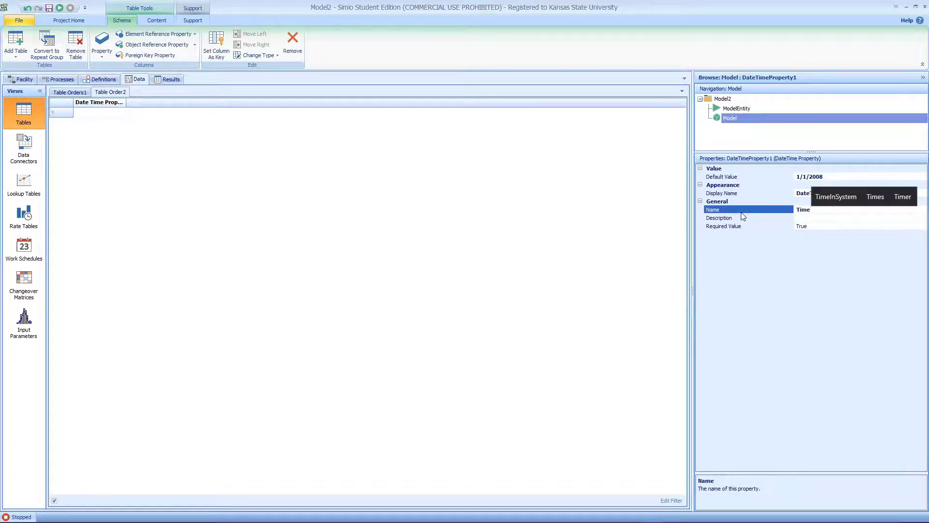
pyautogui.press('Return')
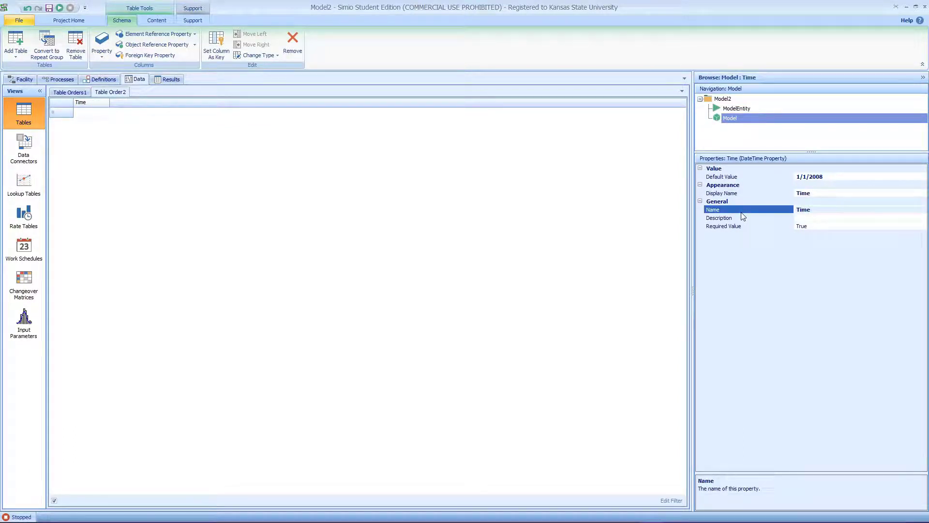
# Step: Add four integer columns to TableOrder2
pyautogui.click(99, 53)
pyautogui.click(113, 77)
pyautogui.click(100, 53)
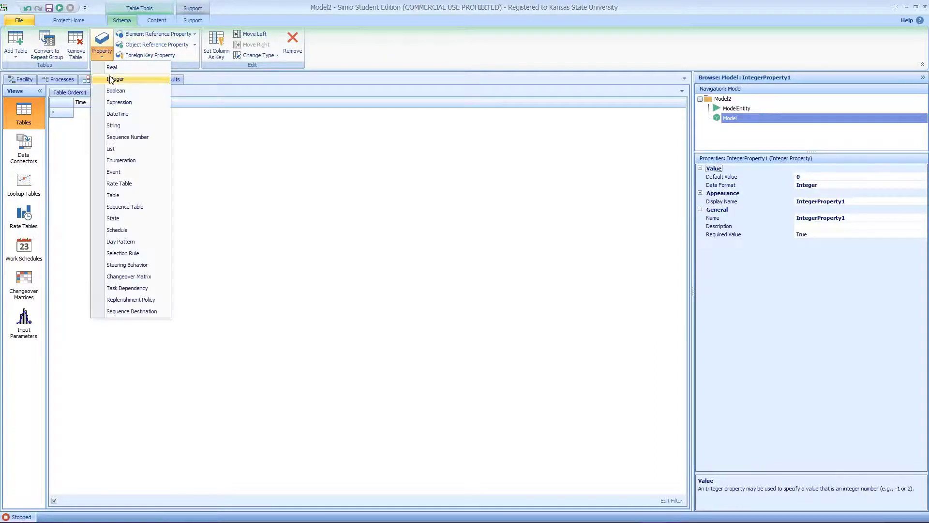
pyautogui.click(111, 79)
pyautogui.click(101, 48)
pyautogui.click(114, 79)
pyautogui.click(101, 48)
pyautogui.click(116, 78)
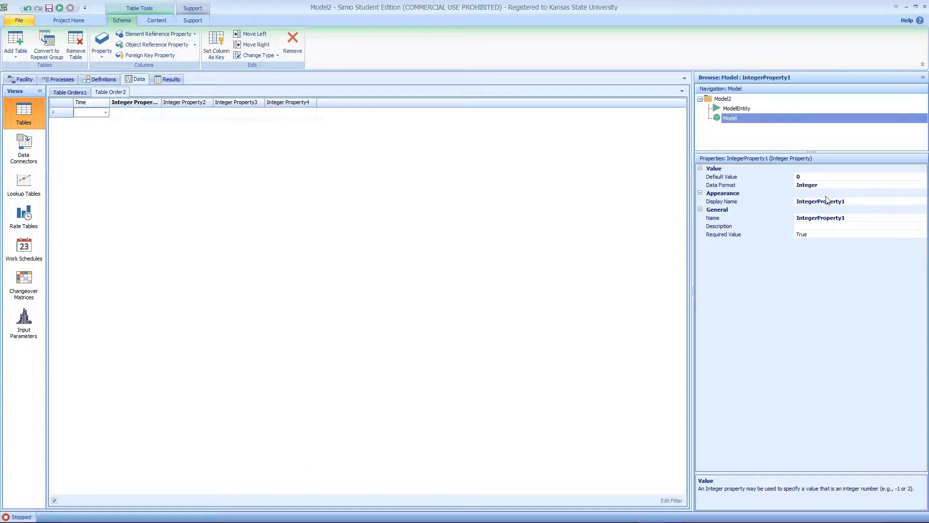
# Step: Rename the first two integer columns Order and Item
pyautogui.click(753, 217)
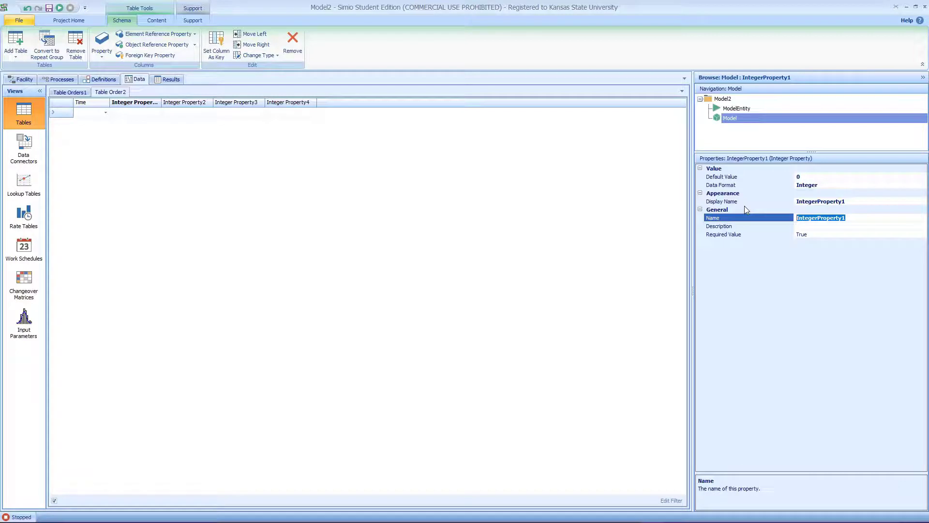
pyautogui.write('Order')
pyautogui.press('Return')
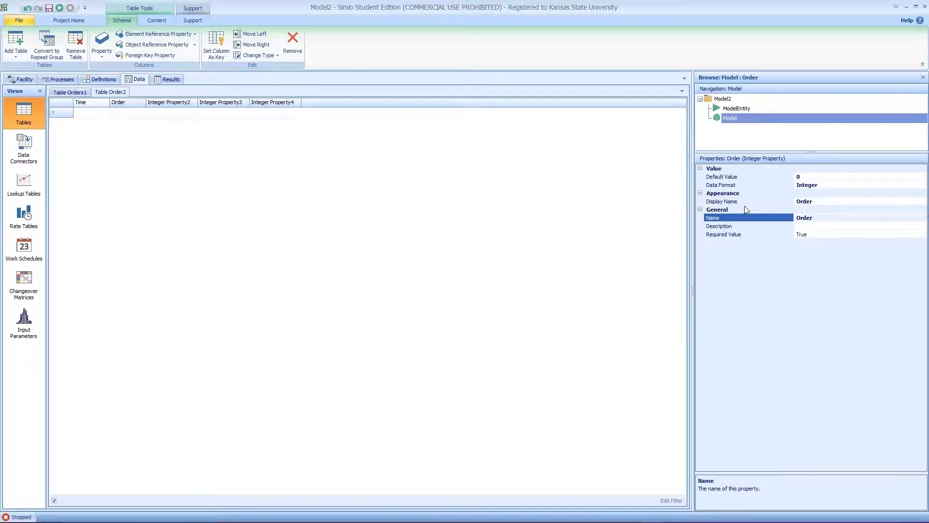
pyautogui.click(179, 103)
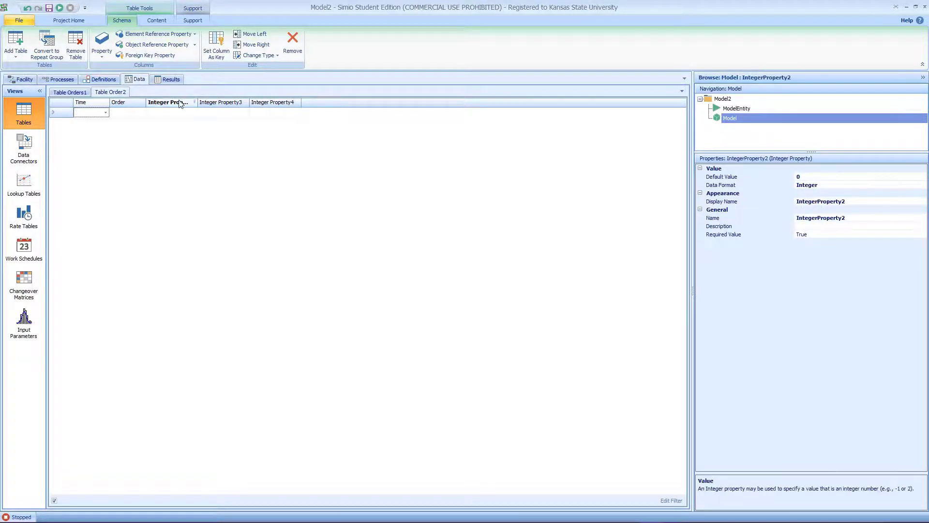
pyautogui.click(785, 220)
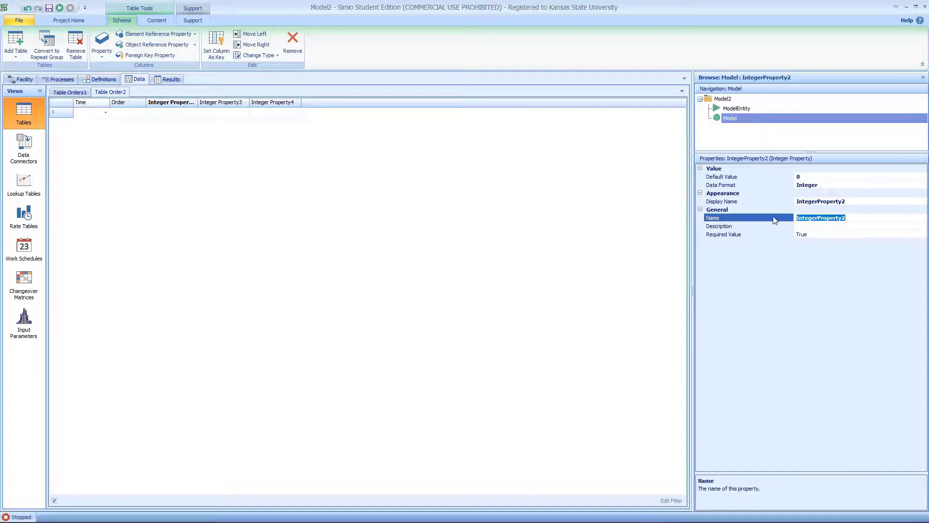
pyautogui.write('Item')
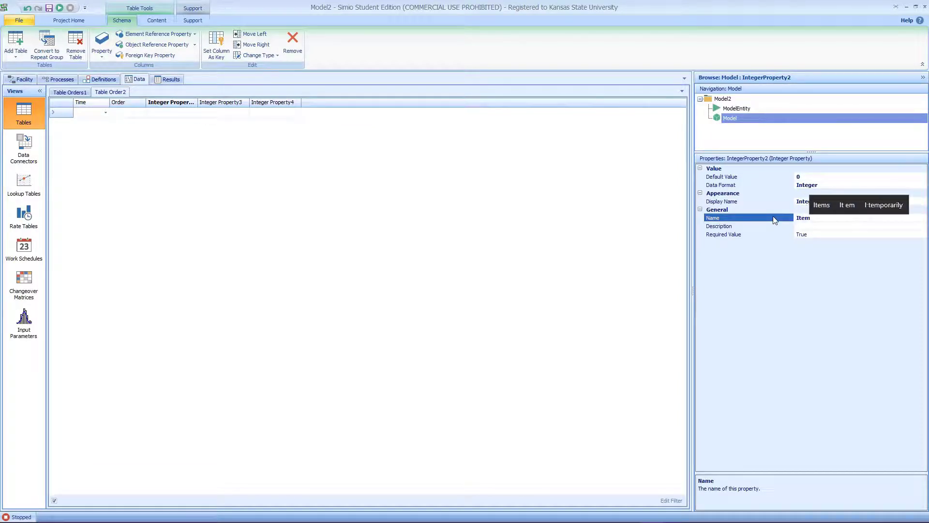
pyautogui.press('Return')
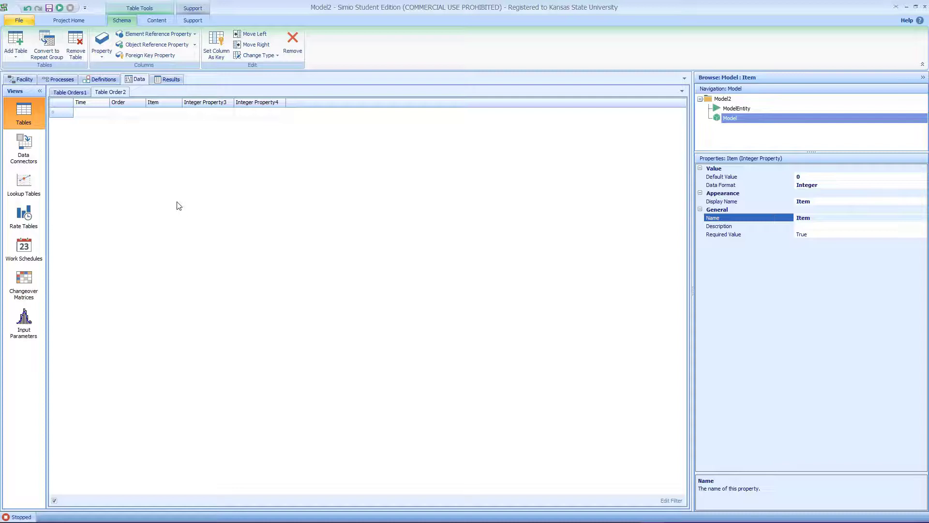
# Step: Rename the remaining integer columns Product and Quantity
pyautogui.click(198, 102)
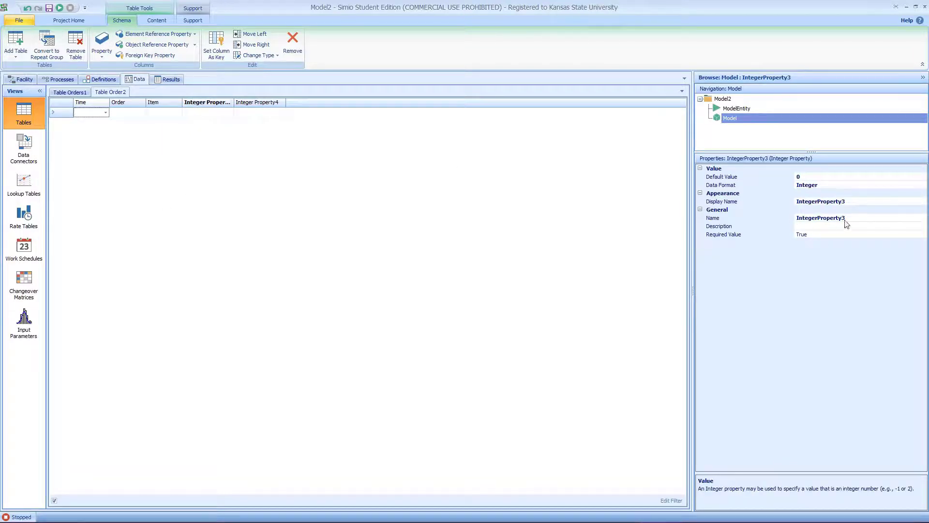
pyautogui.click(758, 221)
pyautogui.write('Produt')
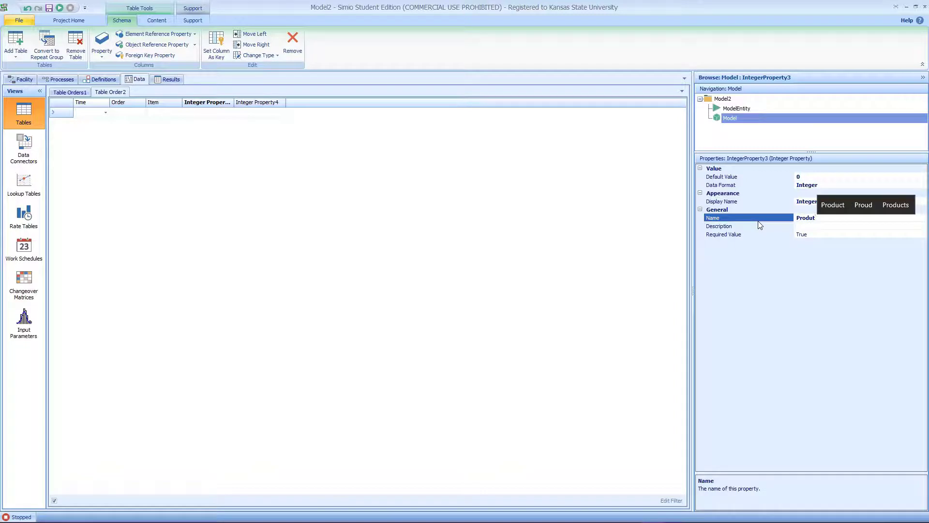
pyautogui.press('BackSpace')
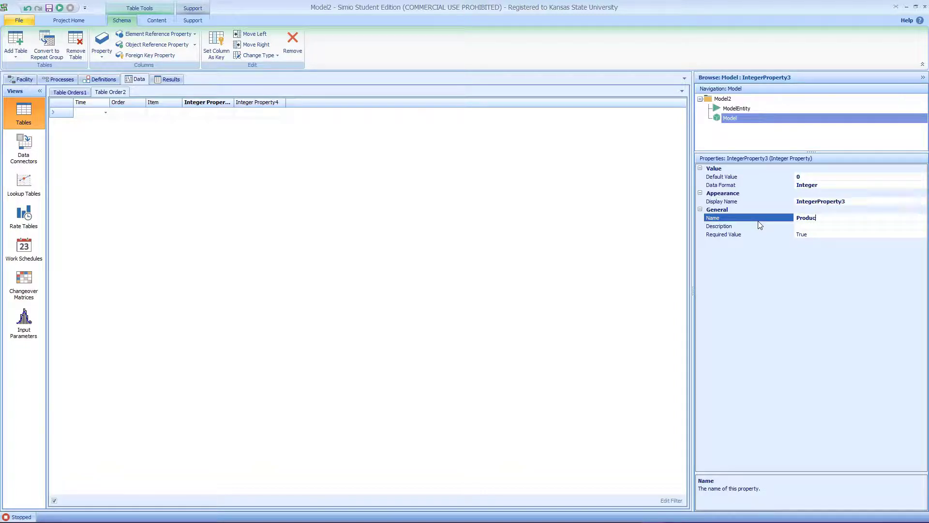
pyautogui.write('ct')
pyautogui.press('Return')
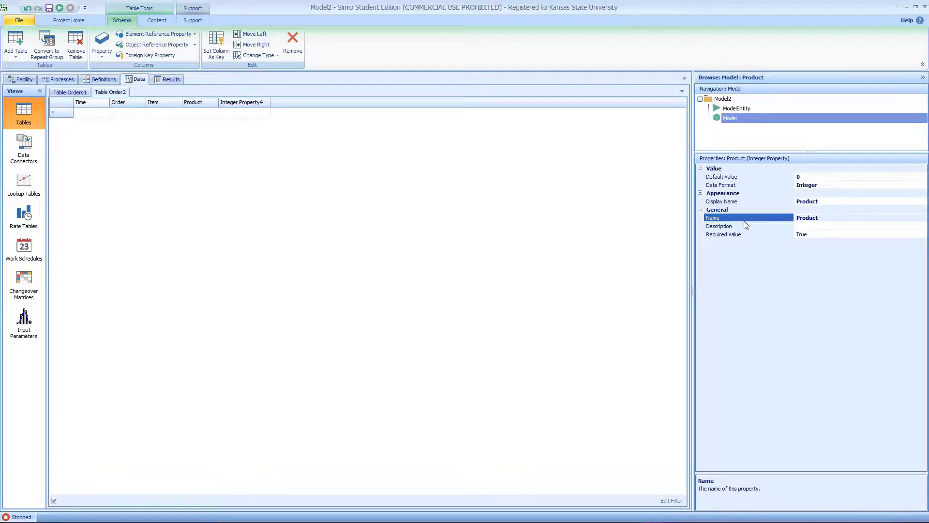
pyautogui.click(253, 103)
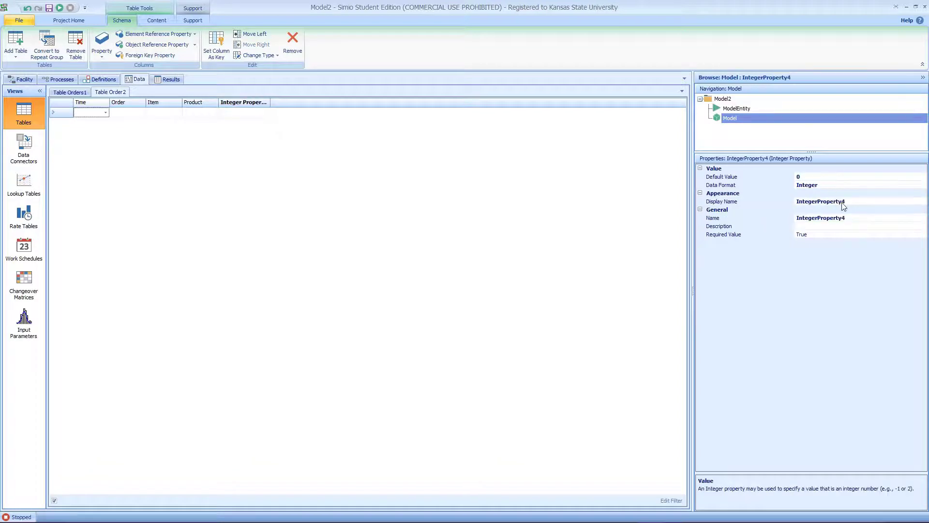
pyautogui.click(852, 219)
pyautogui.moveTo(852, 219); pyautogui.dragTo(744, 225)
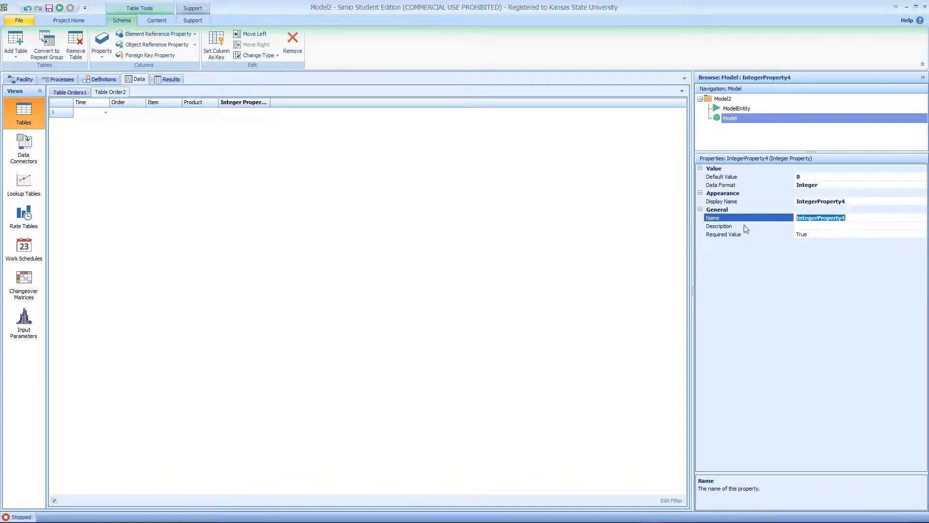
pyautogui.write('Quantity')
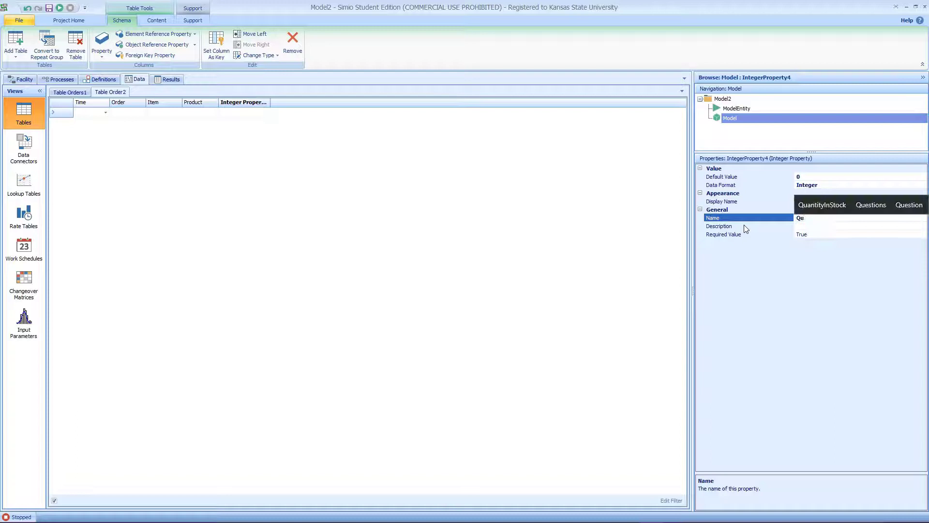
pyautogui.press('Return')
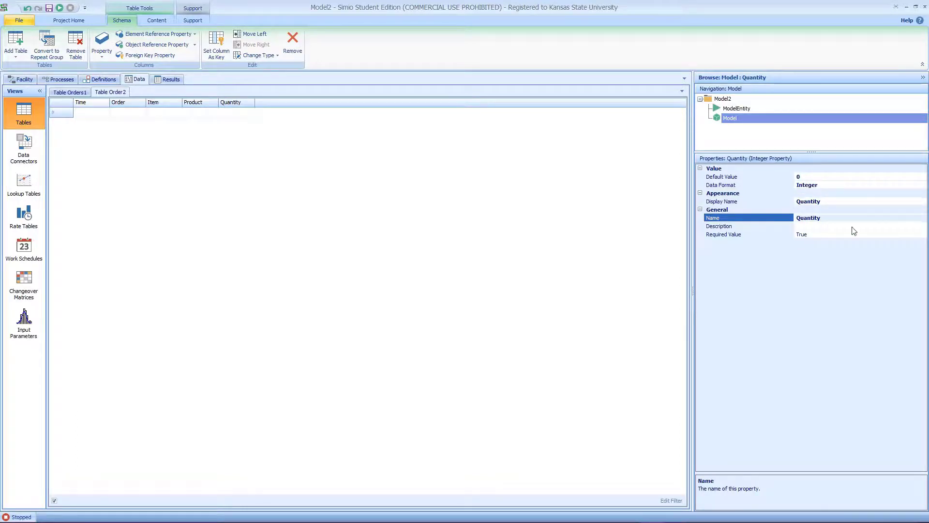
pyautogui.click(193, 172)
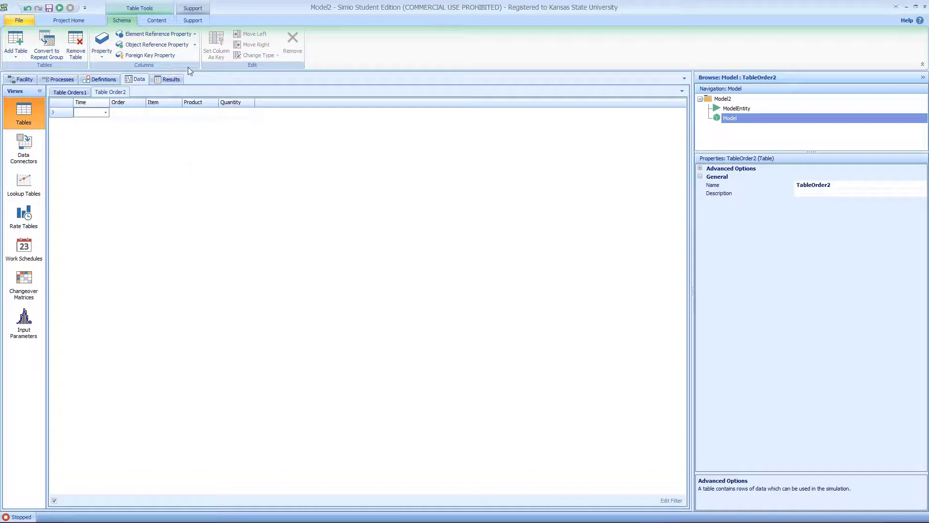
# Step: Create a CSV Data Importer1 binding for TableOrder2, then minimize Simio
pyautogui.click(145, 21)
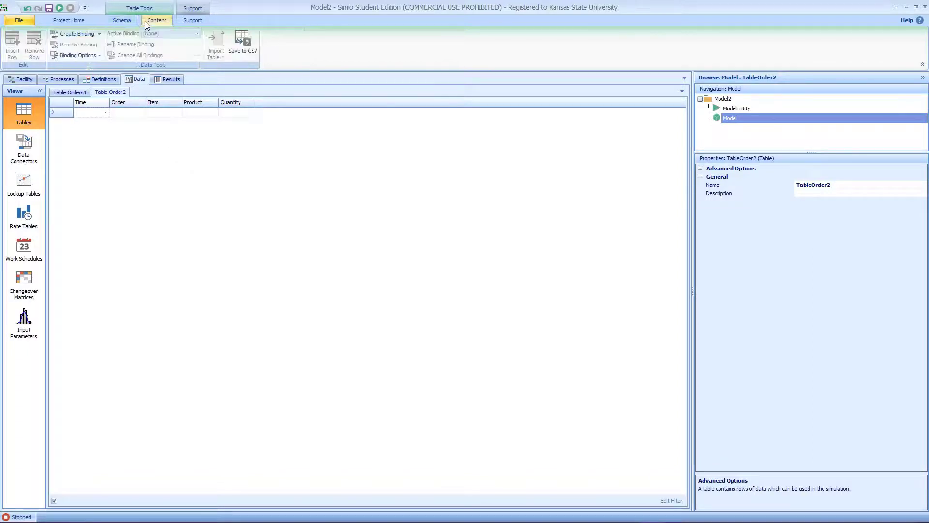
pyautogui.click(76, 34)
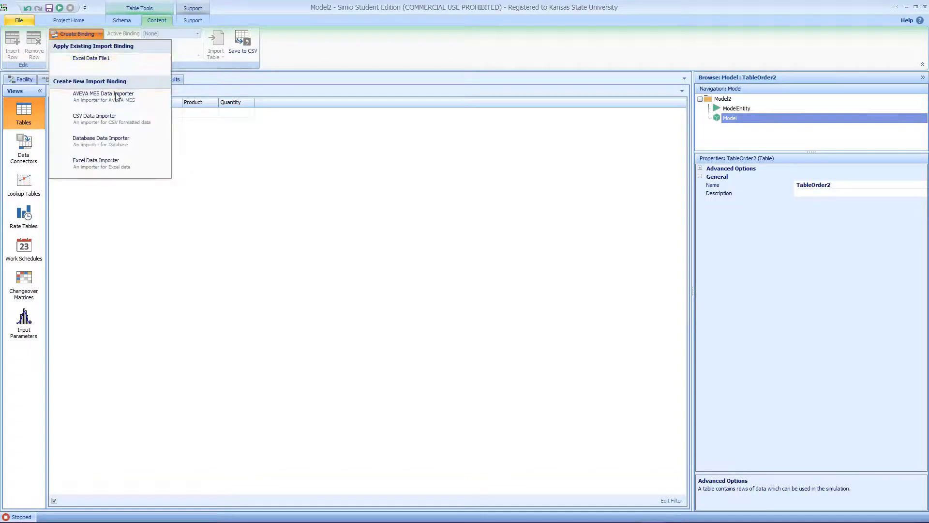
pyautogui.click(115, 118)
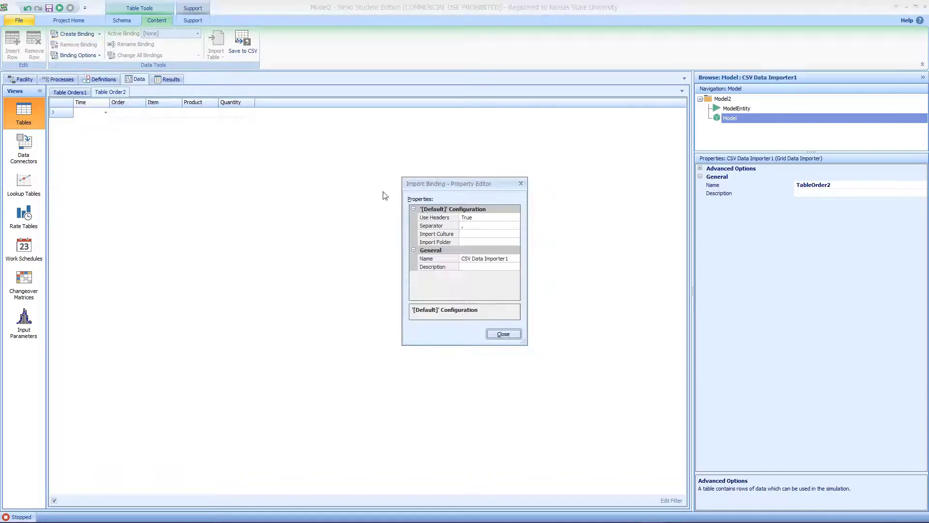
pyautogui.click(495, 335)
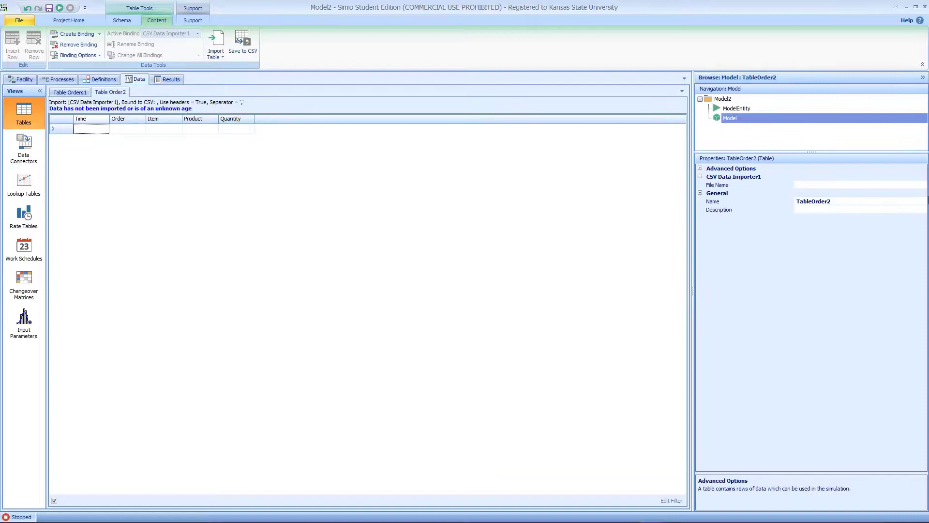
pyautogui.click(907, 7)
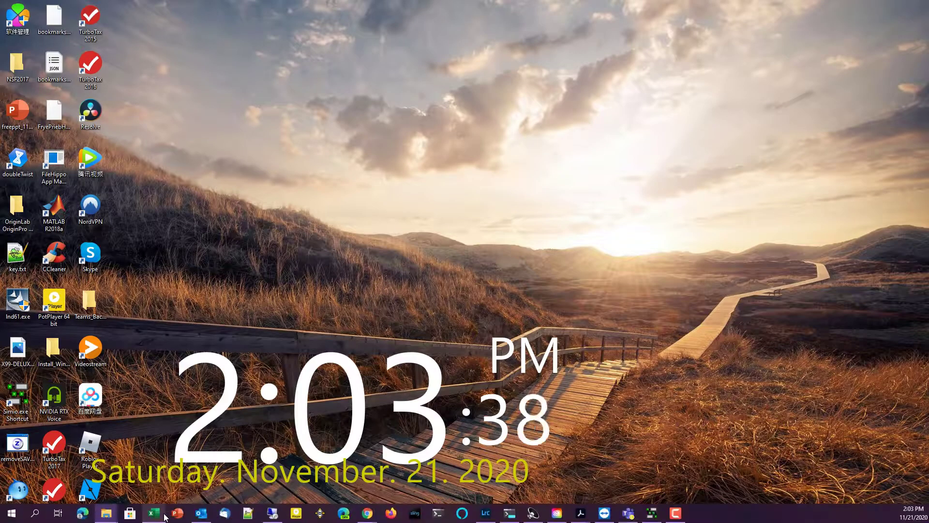
# Step: Begin saving the TableOrders workbook in CSV (Comma delimited) format
pyautogui.hotkey('alt', 'Tab')
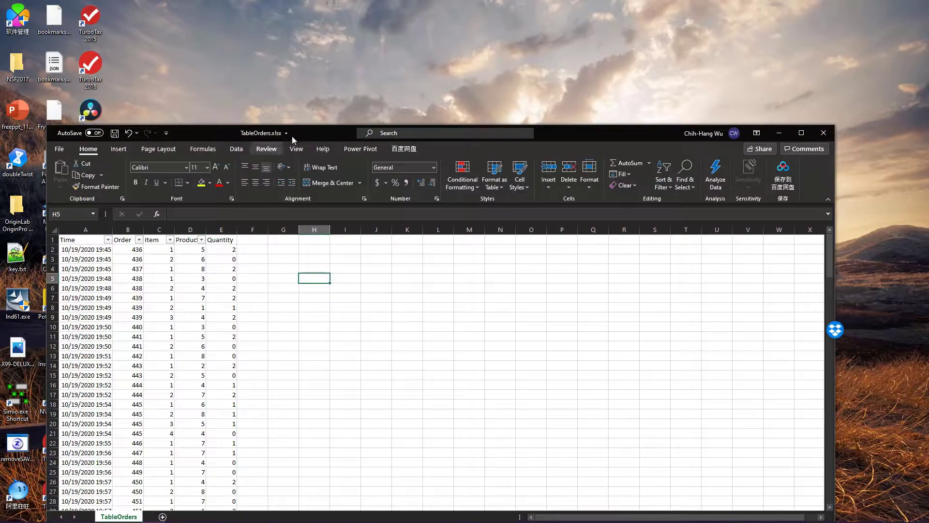
pyautogui.moveTo(301, 131); pyautogui.dragTo(300, 55)
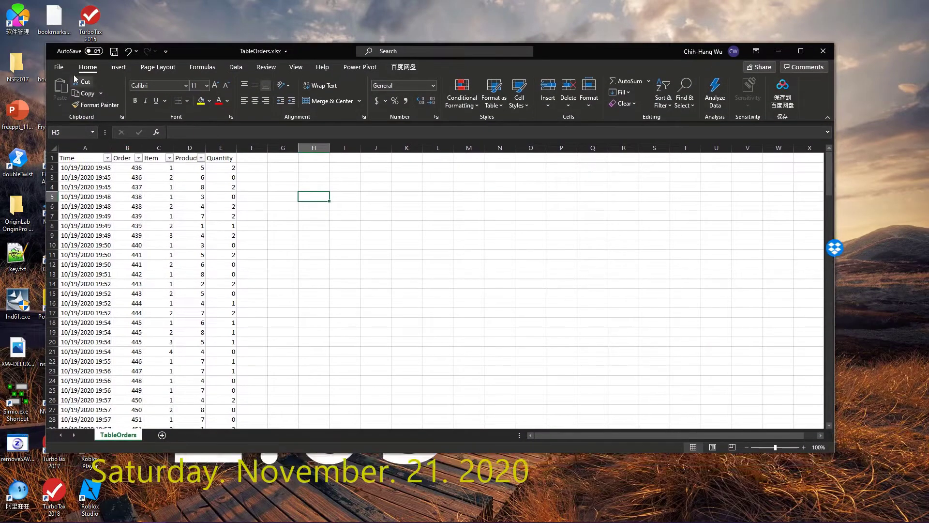
pyautogui.click(59, 69)
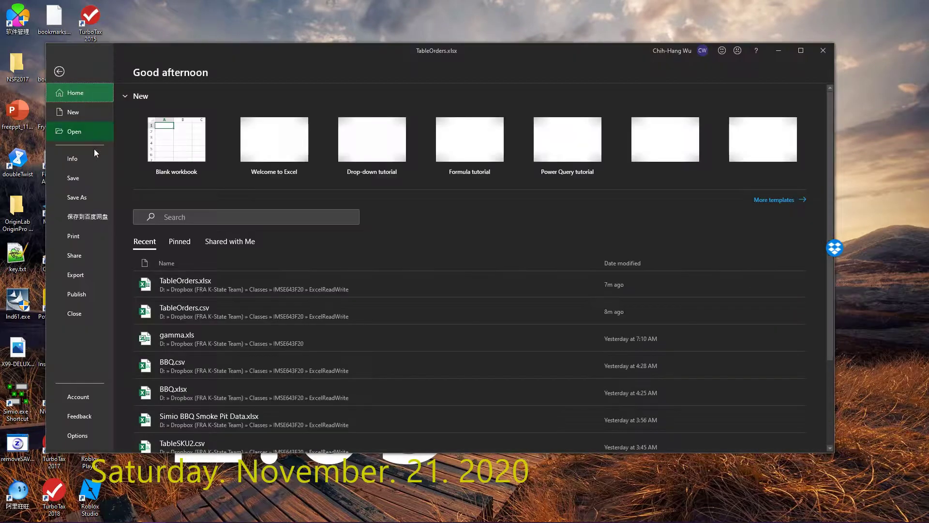
pyautogui.click(99, 197)
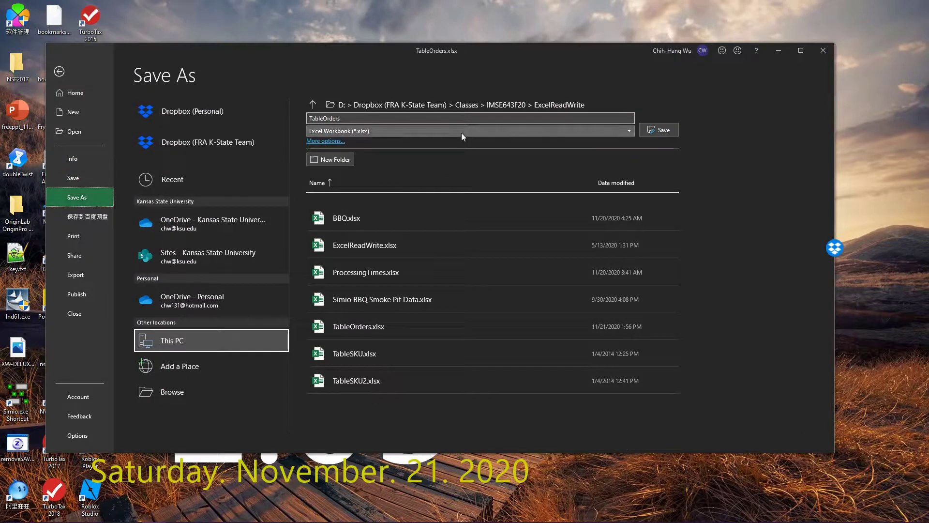
pyautogui.click(461, 133)
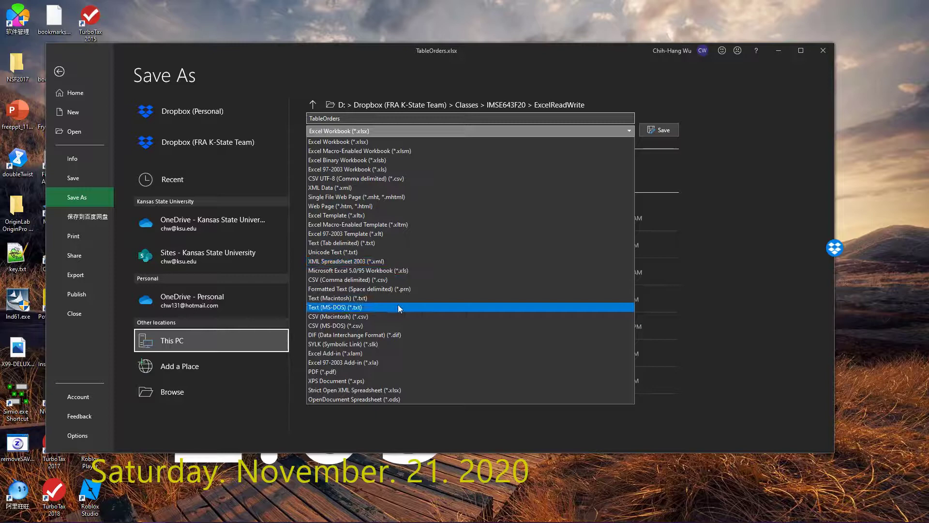
pyautogui.click(376, 280)
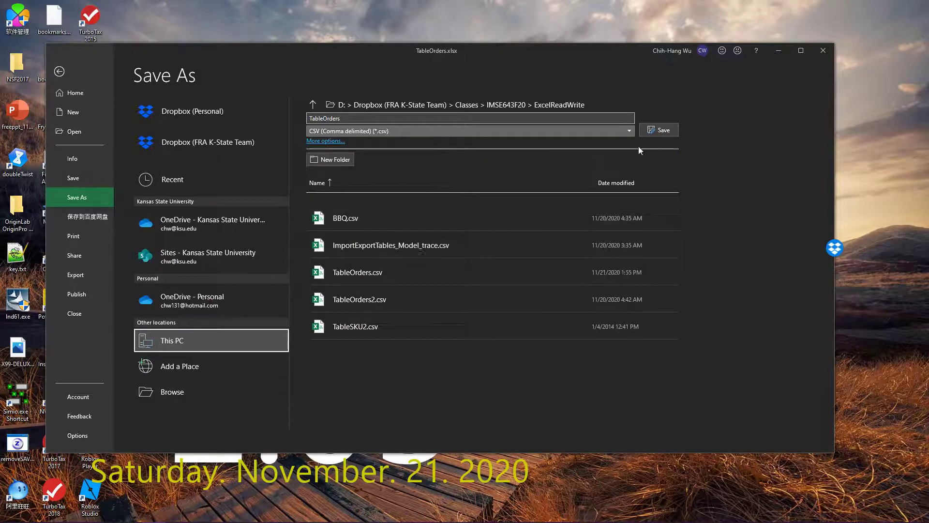
# Step: Save it as TableOrders.csv, replacing the existing file, and return to Simio
pyautogui.click(659, 515)
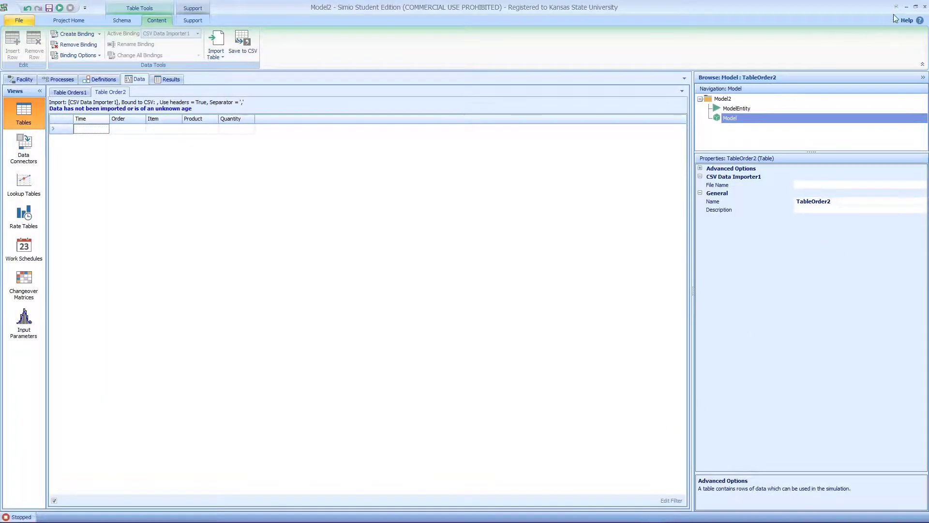
pyautogui.moveTo(79, 501)
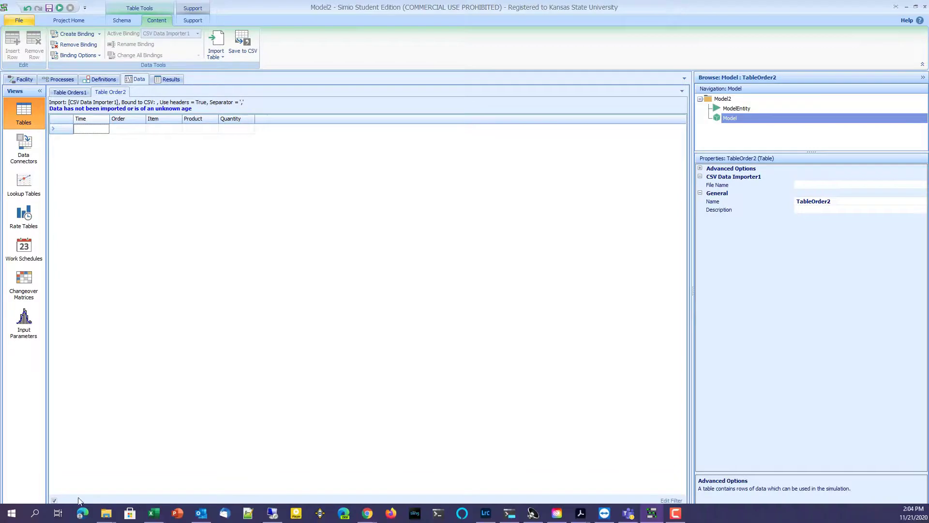
pyautogui.click(154, 513)
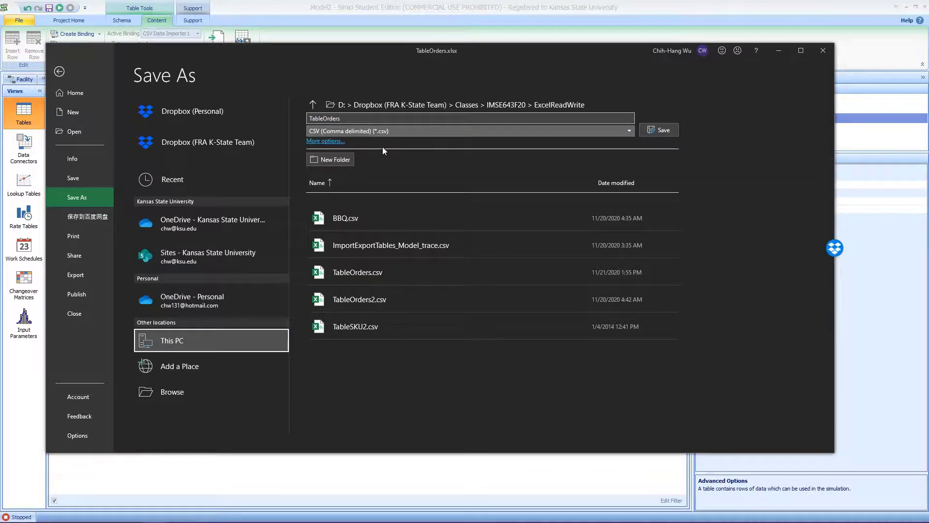
pyautogui.press('Return')
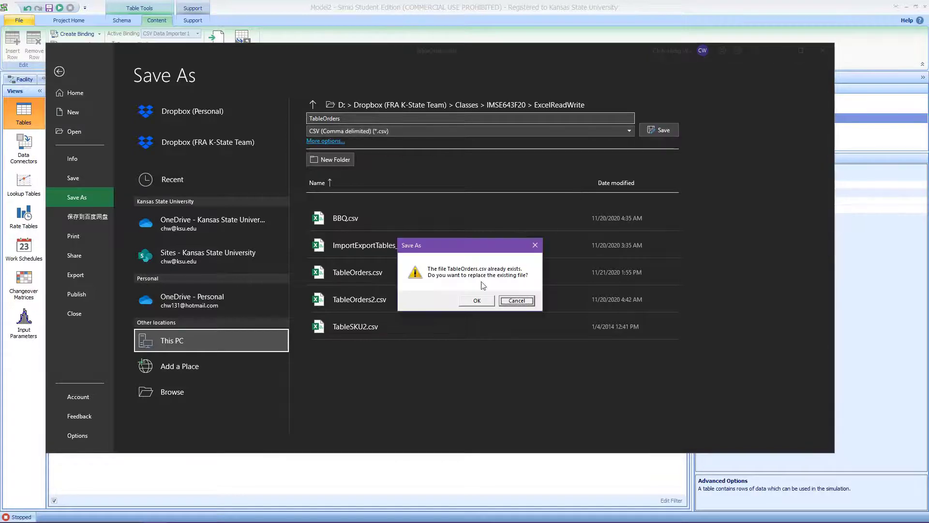
pyautogui.click(482, 304)
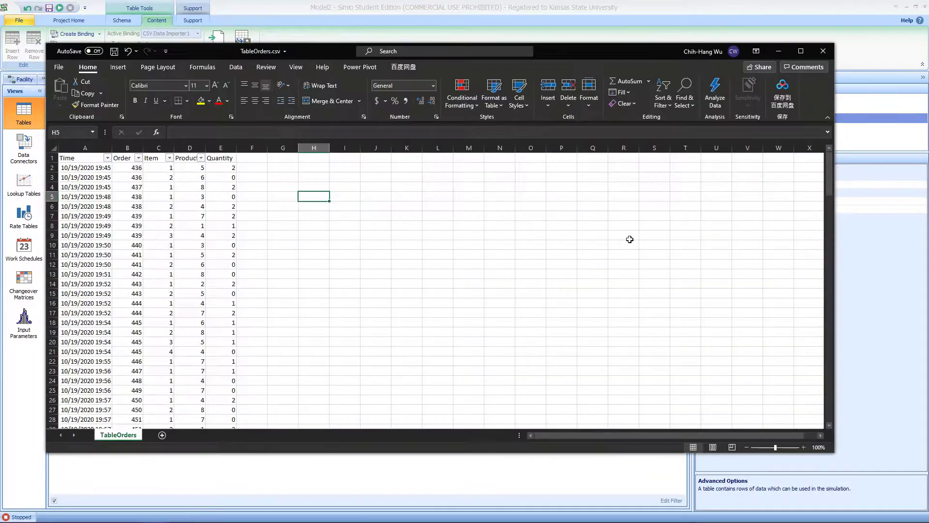
pyautogui.click(777, 10)
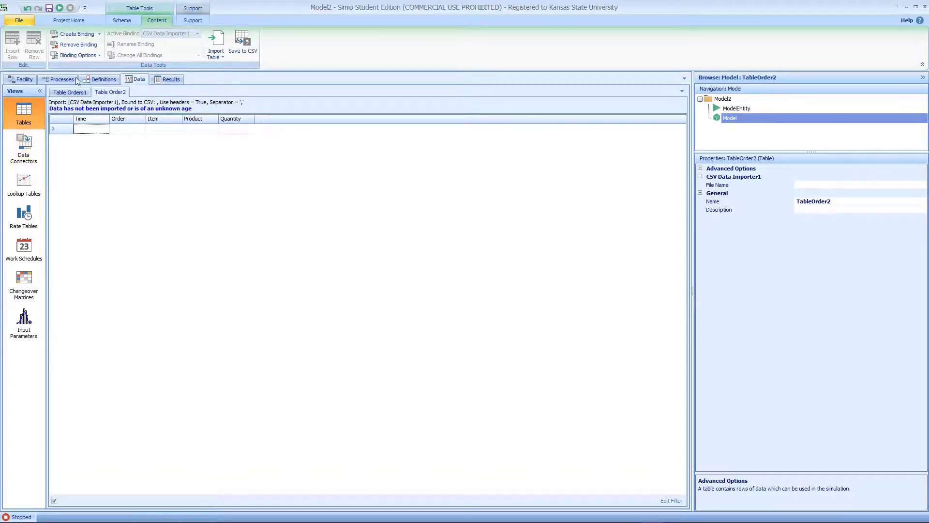
# Step: Create a new CSV Data Importer binding for TableOrder2 and close its property editor
pyautogui.click(100, 34)
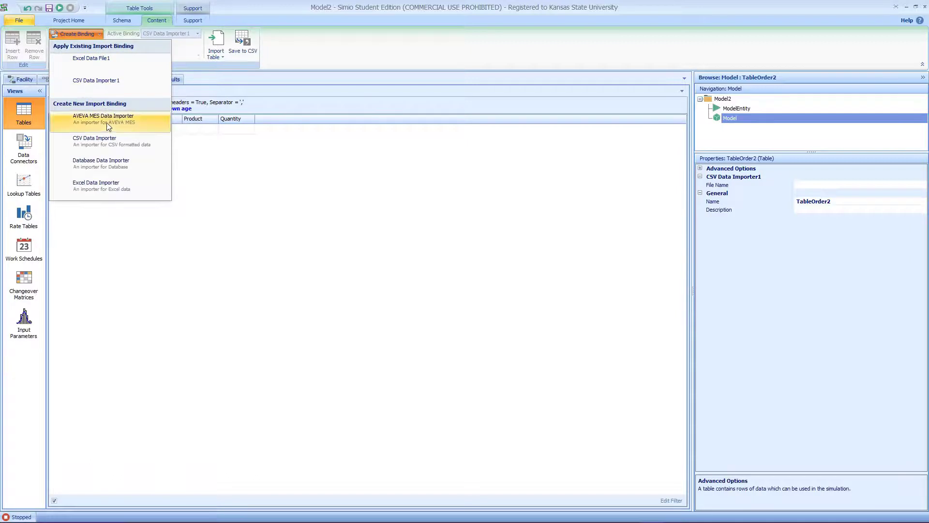
pyautogui.click(109, 139)
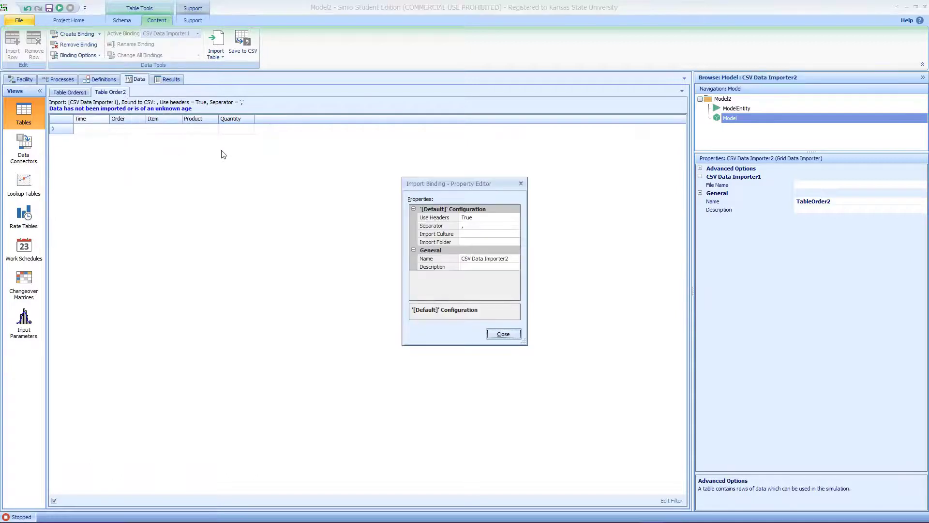
pyautogui.click(507, 335)
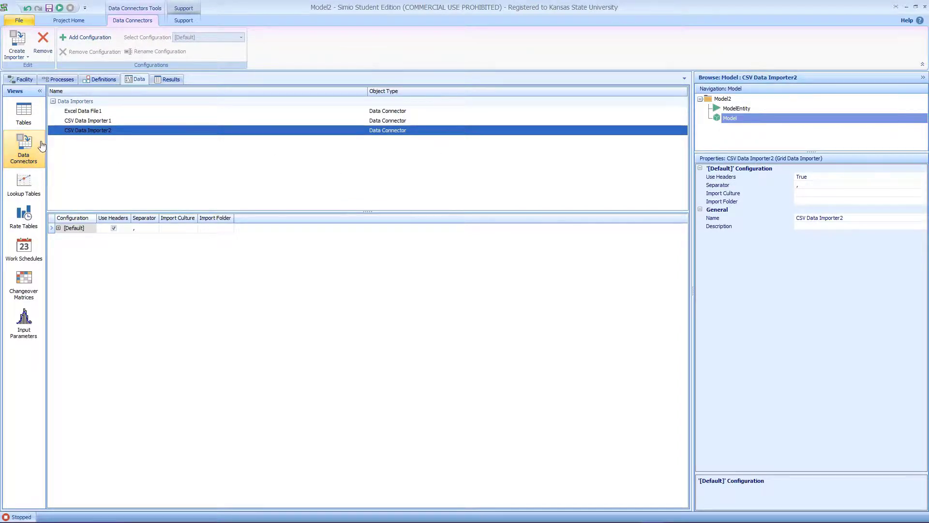
# Step: Set the CSV Data Importer2 File Name to TableOrders.csv
pyautogui.click(31, 118)
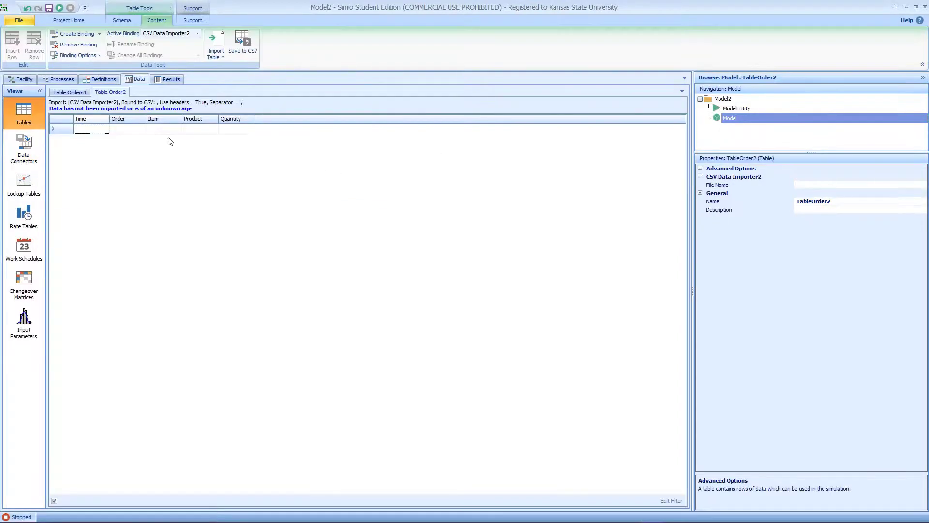
pyautogui.click(857, 177)
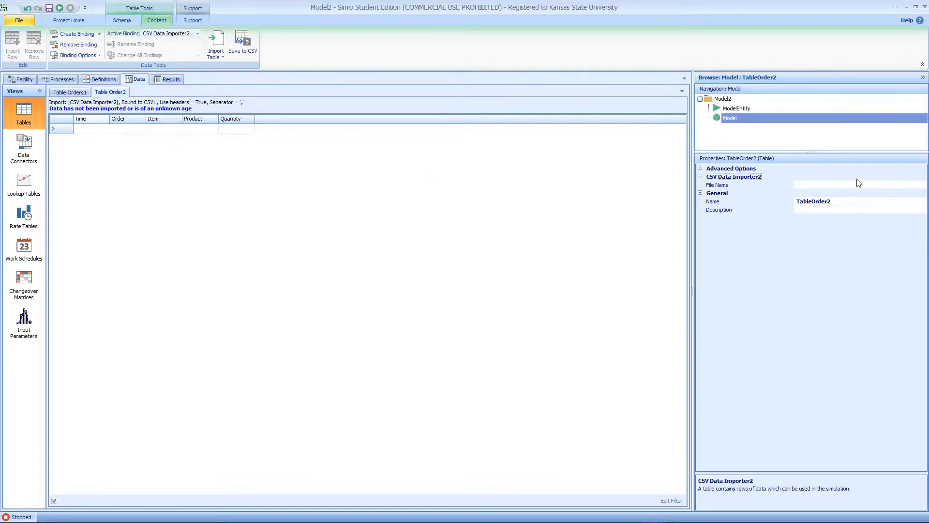
pyautogui.click(869, 185)
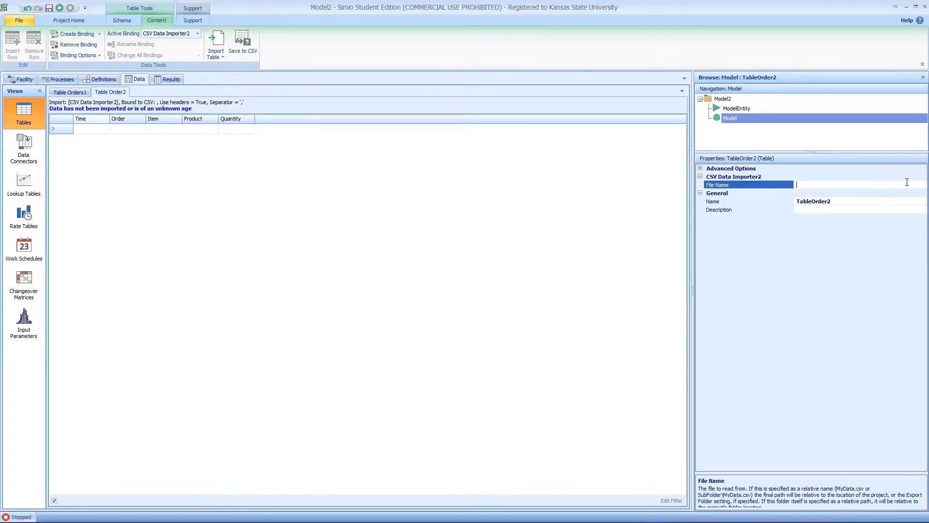
pyautogui.write('Tabl')
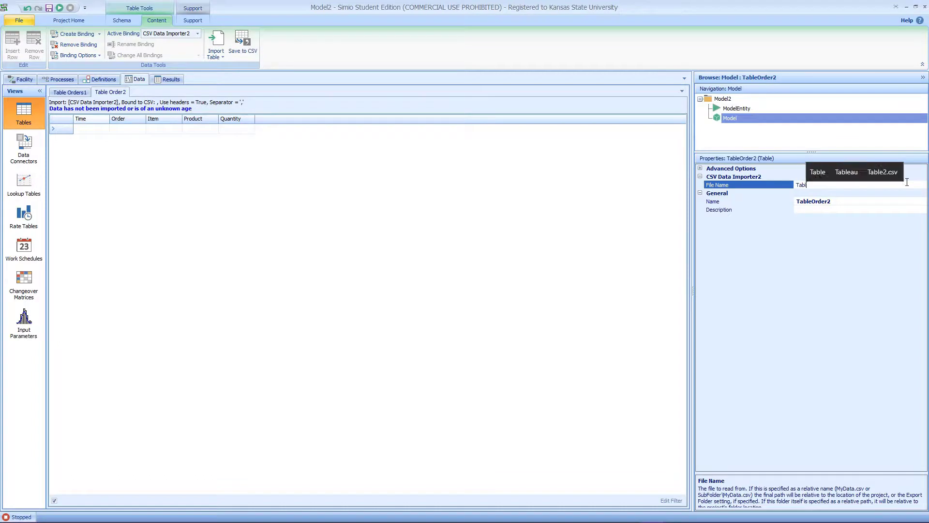
pyautogui.write('eOrders')
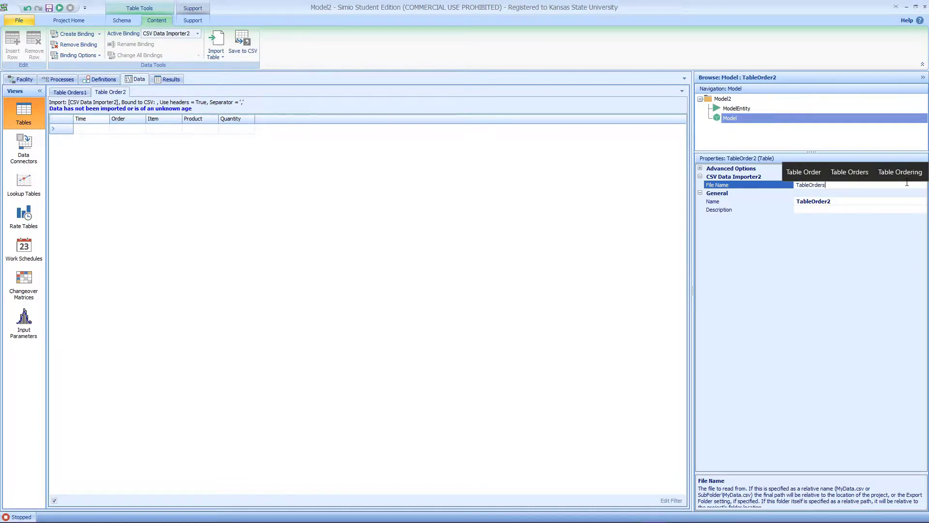
pyautogui.write('.csv')
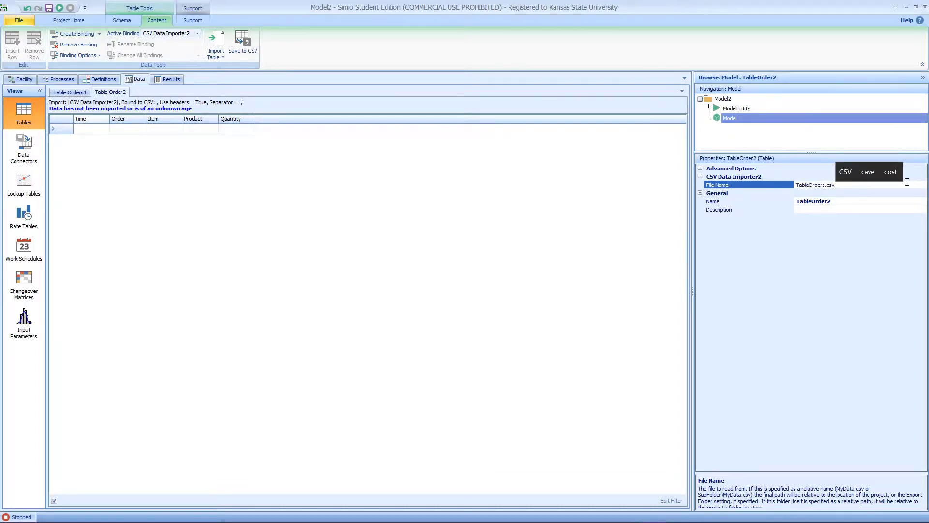
pyautogui.press('Return')
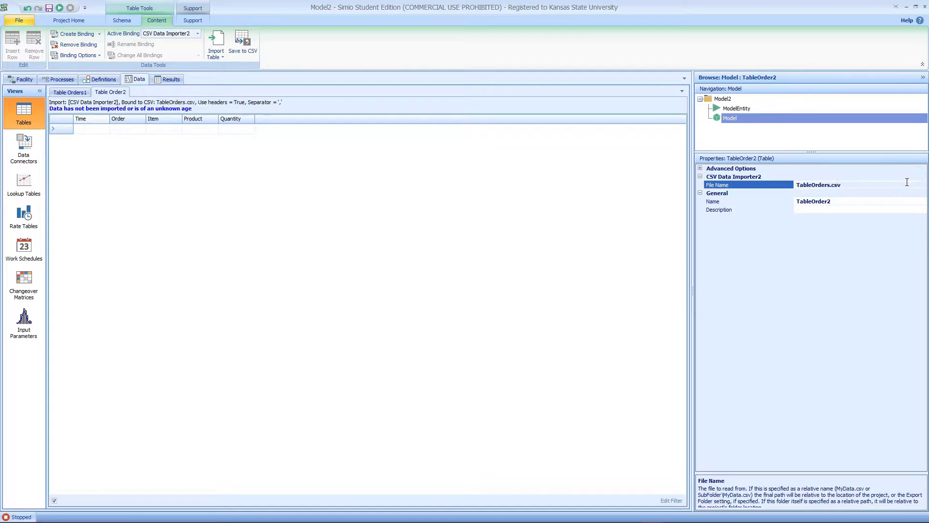
# Step: Attempt the TableOrder2 import, dismiss the failure message, and close TableOrders.csv in Excel
pyautogui.click(214, 43)
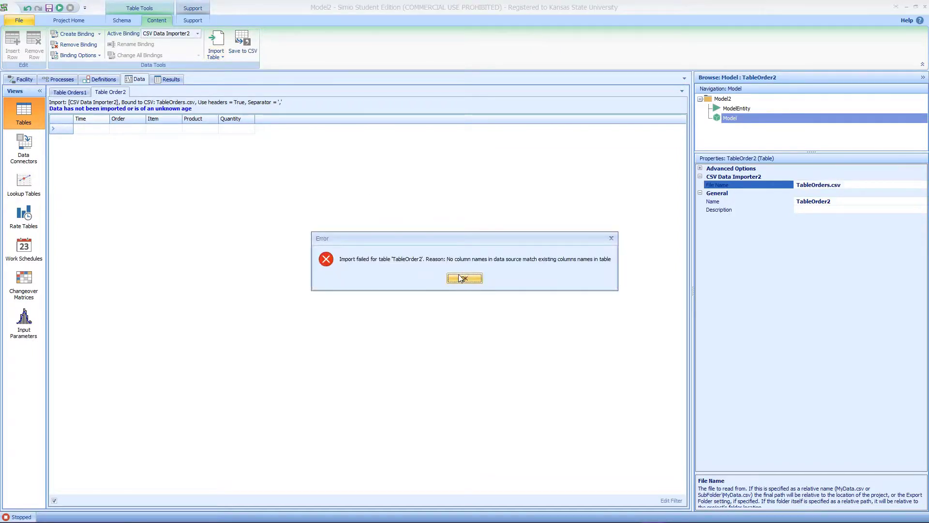
pyautogui.click(462, 279)
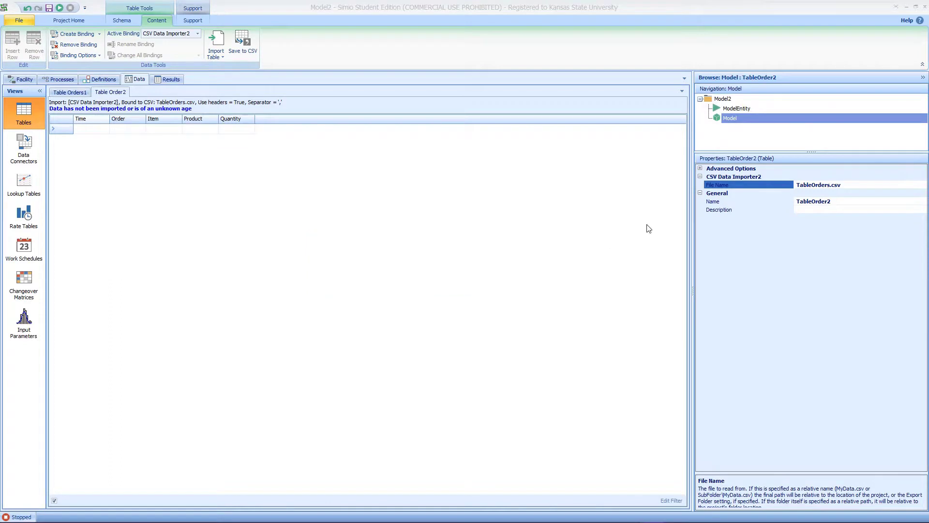
pyautogui.click(907, 9)
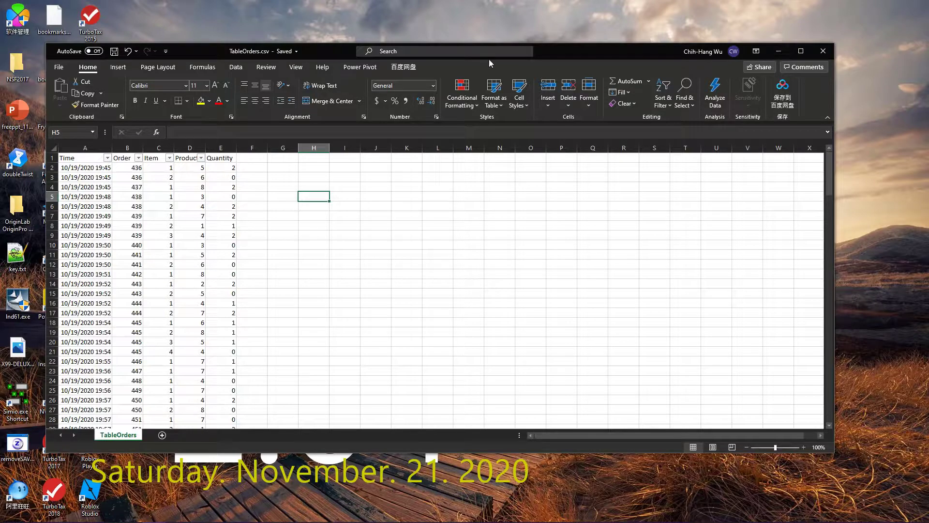
pyautogui.click(822, 51)
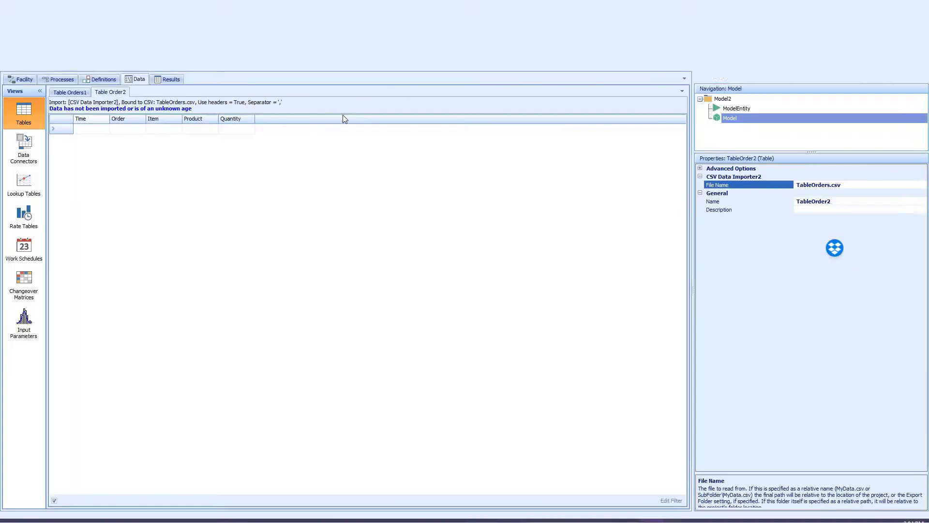
# Step: Re-run Import Table to load TableOrders.csv rows into TableOrder2
pyautogui.click(212, 39)
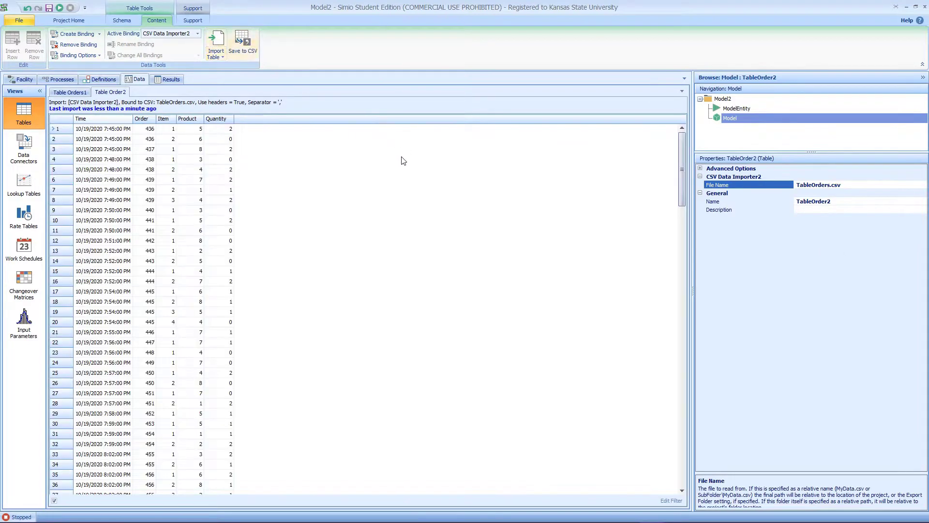